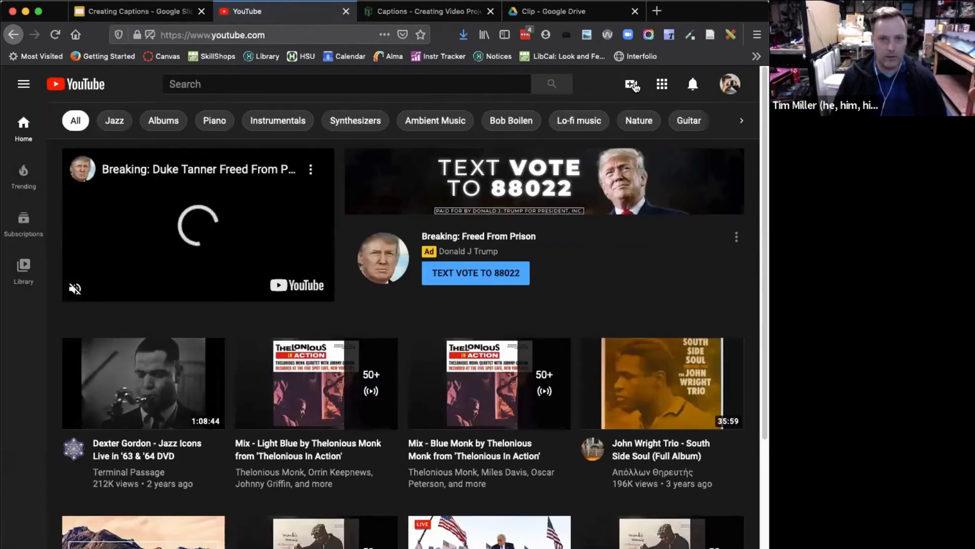
- Start a video upload from the YouTube home page and close the upload dialog to reach the Studio channel videos list
{"action": "left_click", "coordinate": [630, 85]}
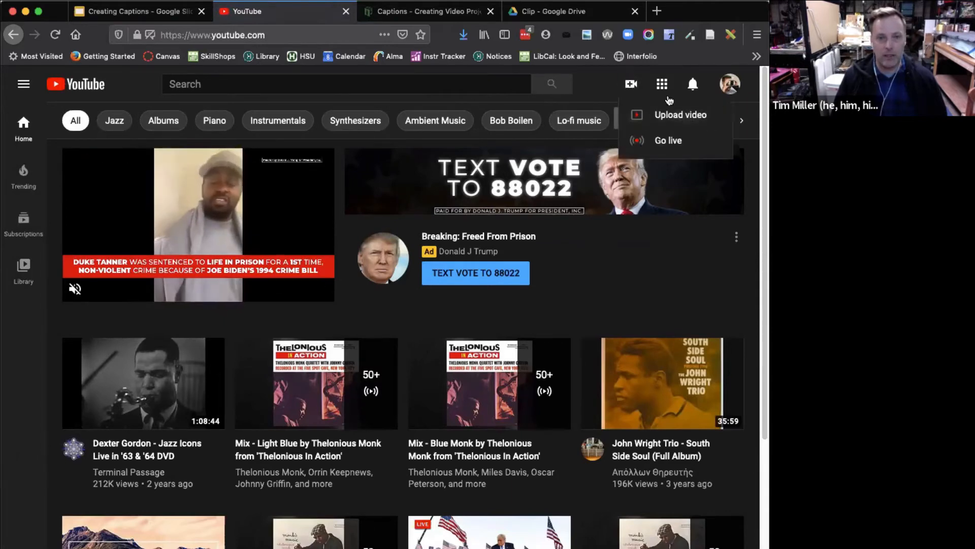
{"action": "left_click", "coordinate": [731, 87]}
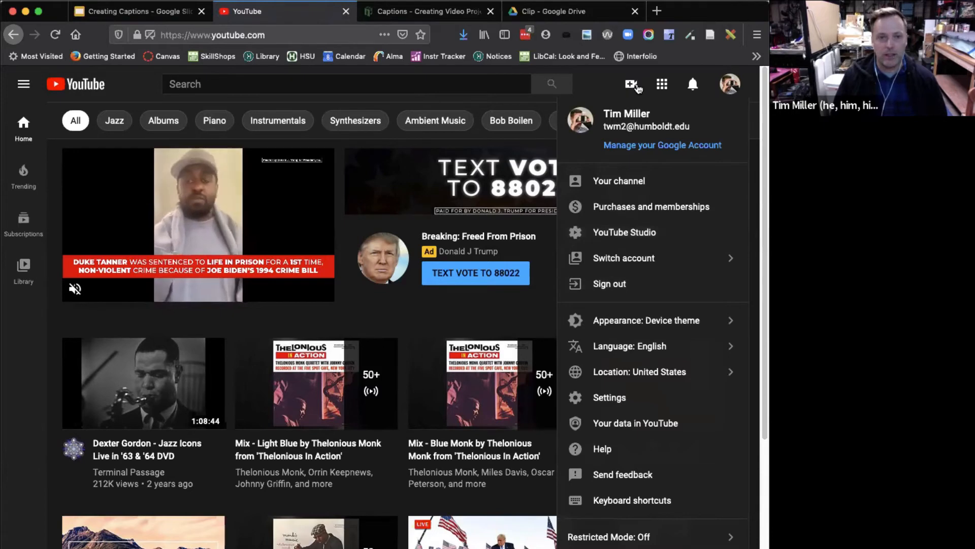
{"action": "left_click", "coordinate": [631, 83]}
{"action": "left_click", "coordinate": [670, 113]}
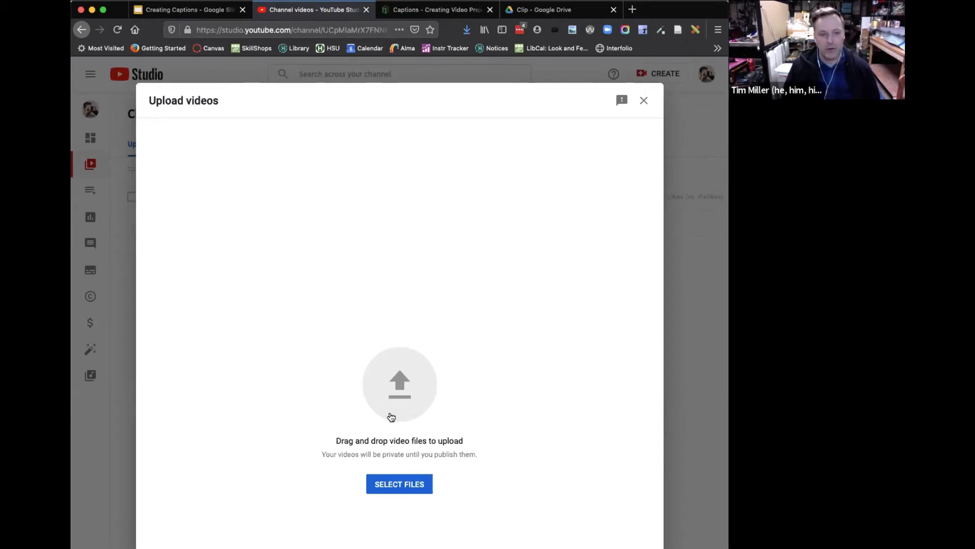
{"action": "left_click", "coordinate": [644, 101]}
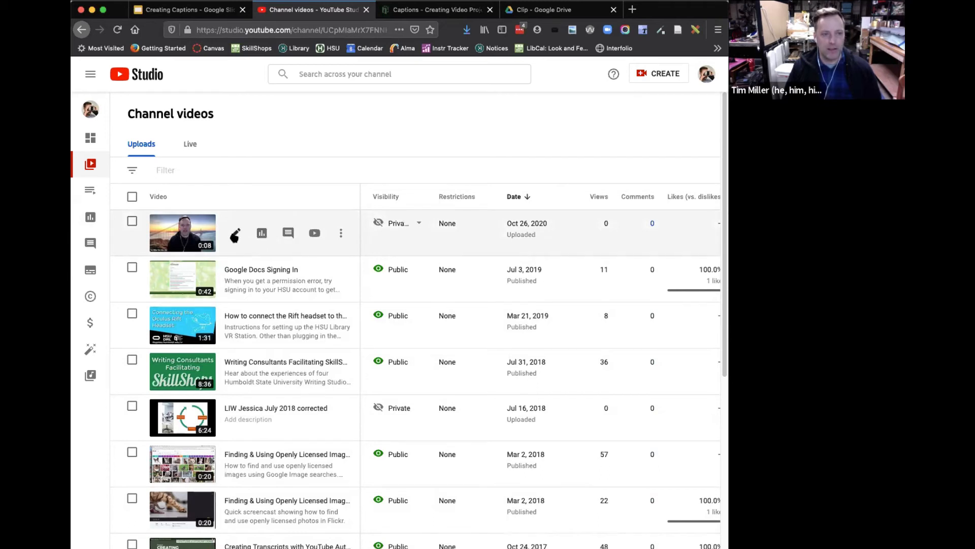
- Open the newest 0:08 video's additional details and review the video language and caption certification choices without changing them
{"action": "left_click", "coordinate": [234, 235]}
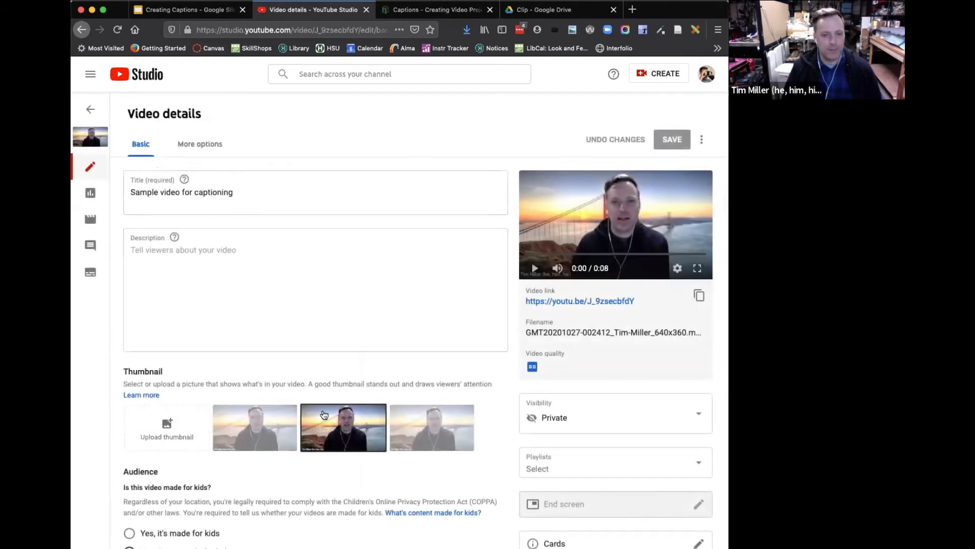
{"action": "left_click", "coordinate": [200, 144]}
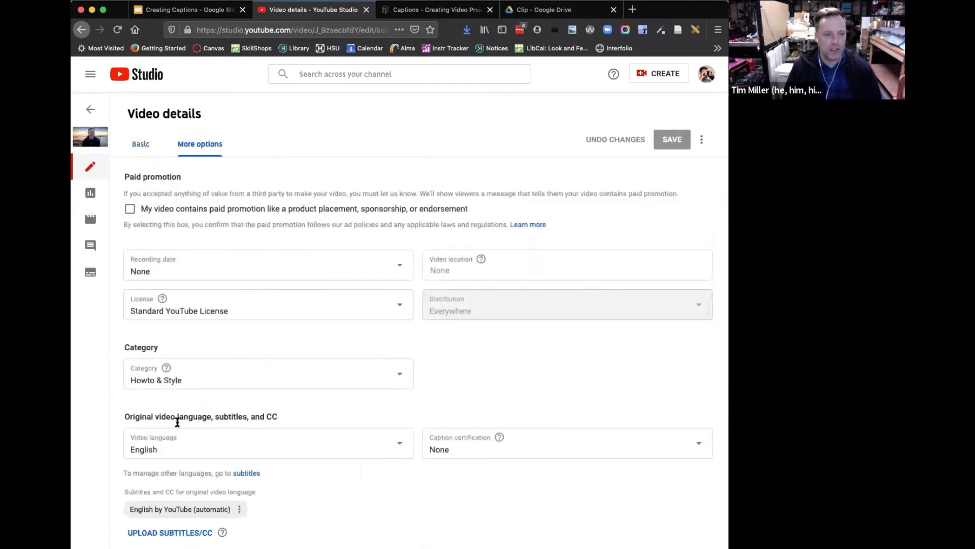
{"action": "left_click", "coordinate": [392, 444]}
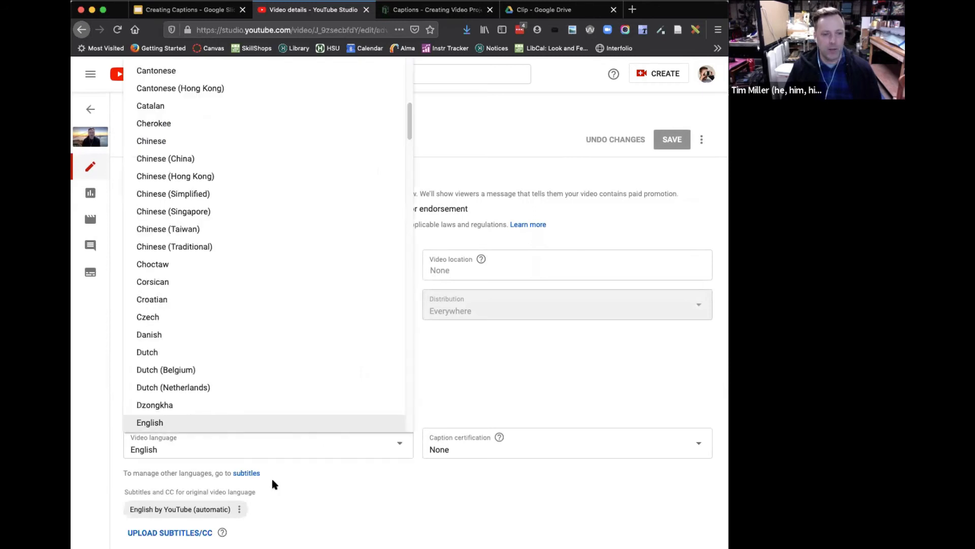
{"action": "left_click", "coordinate": [428, 382]}
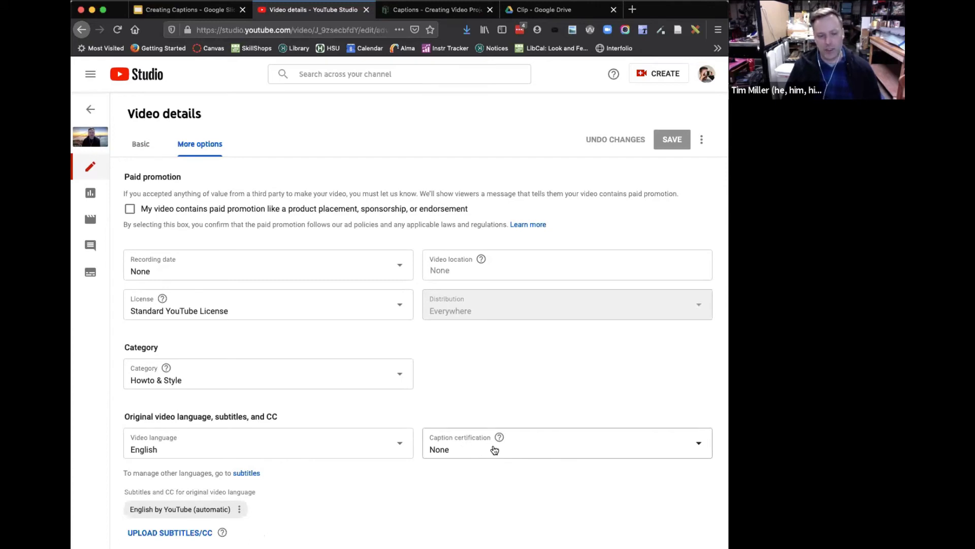
{"action": "left_click", "coordinate": [563, 446]}
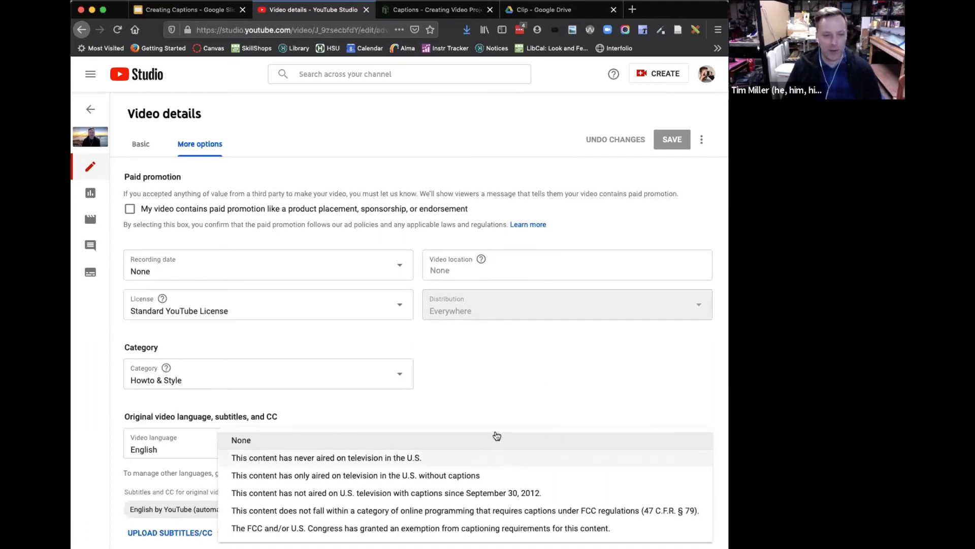
{"action": "left_click", "coordinate": [562, 404]}
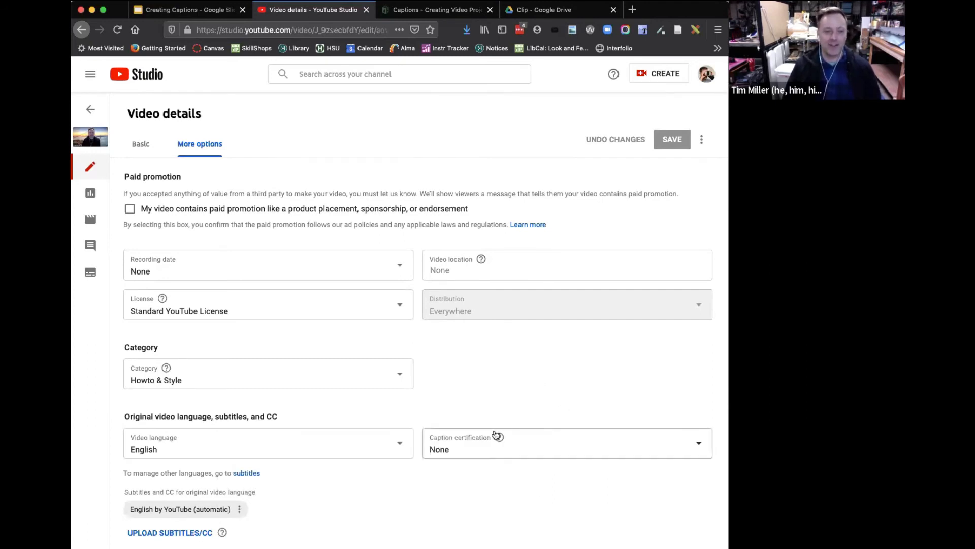
{"action": "mouse_move", "coordinate": [500, 436]}
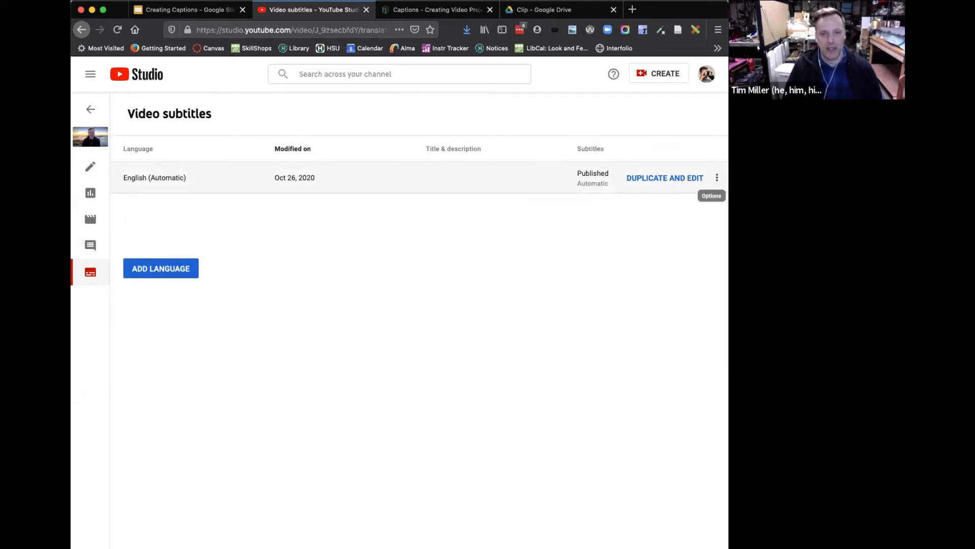
- View the download file formats offered for the automatic English subtitles, without downloading any
{"action": "left_click", "coordinate": [717, 177]}
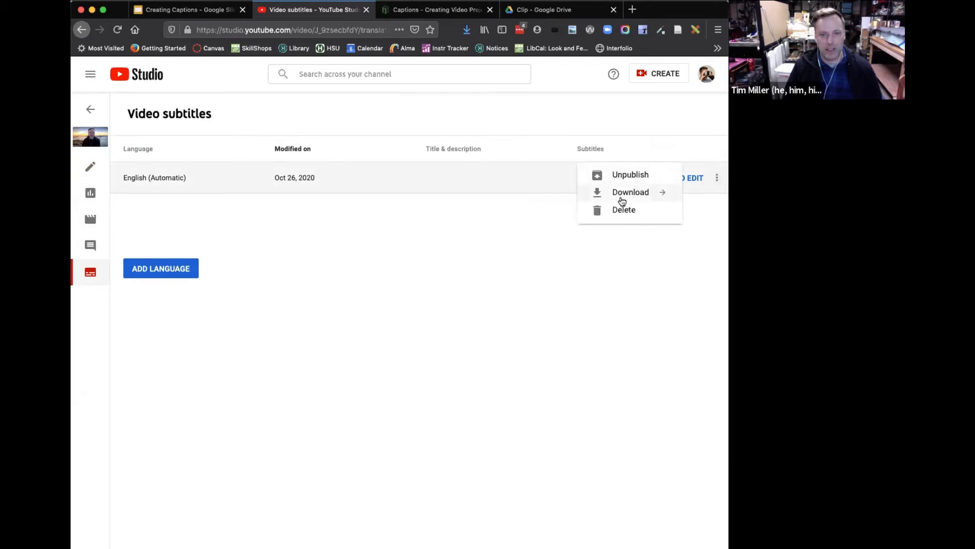
{"action": "left_click", "coordinate": [620, 197]}
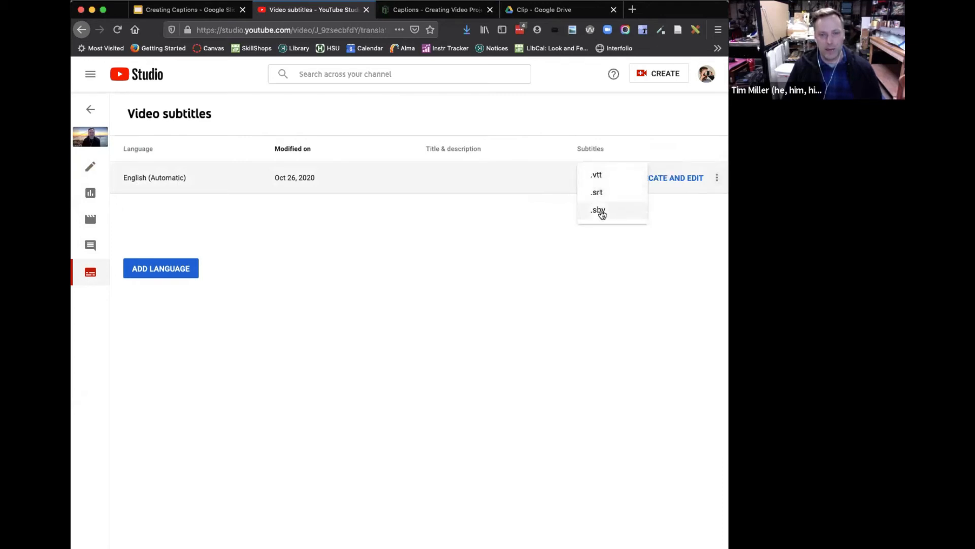
{"action": "left_click", "coordinate": [691, 211]}
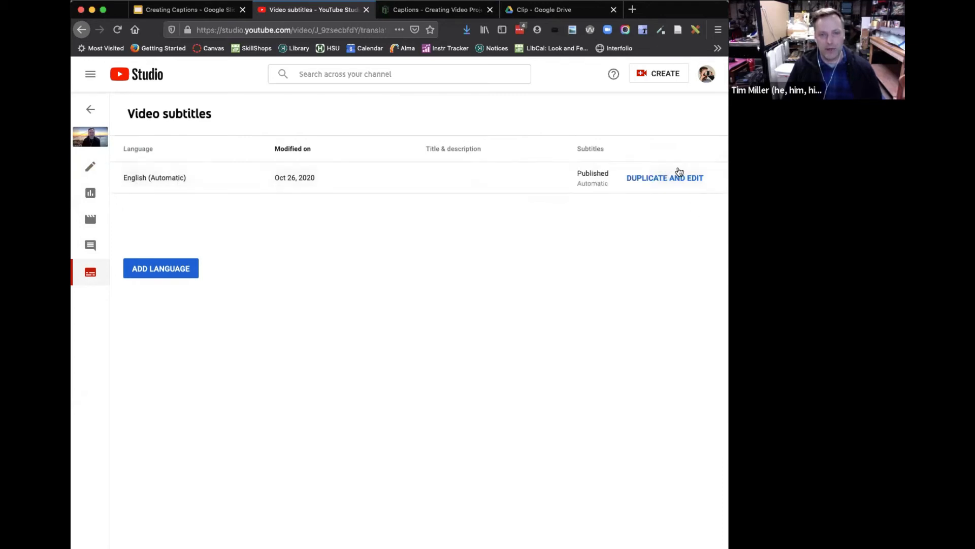
- Duplicate the automatic English subtitles for editing, capitalize the opening "This" and add a period after "done"
{"action": "left_click", "coordinate": [646, 181]}
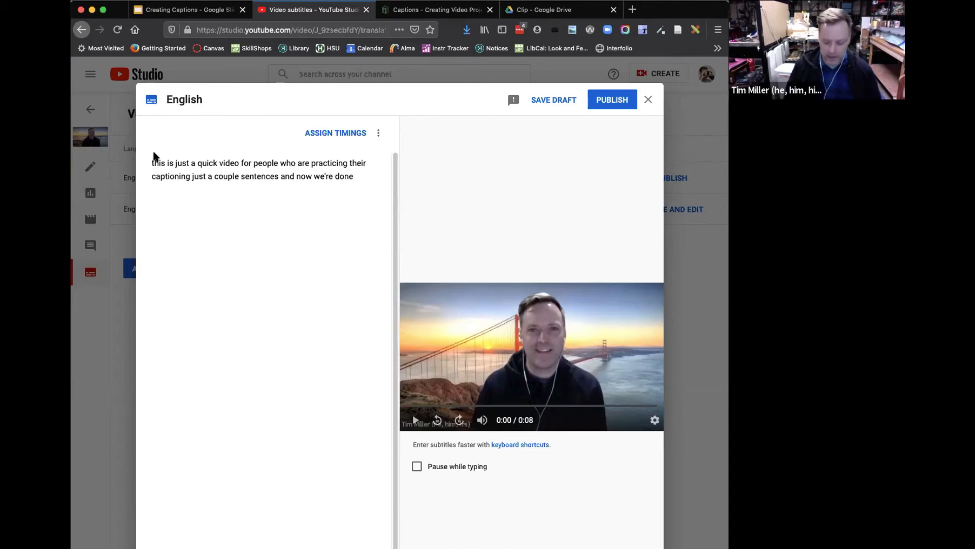
{"action": "key", "text": "Delete"}
{"action": "type", "text": "T"}
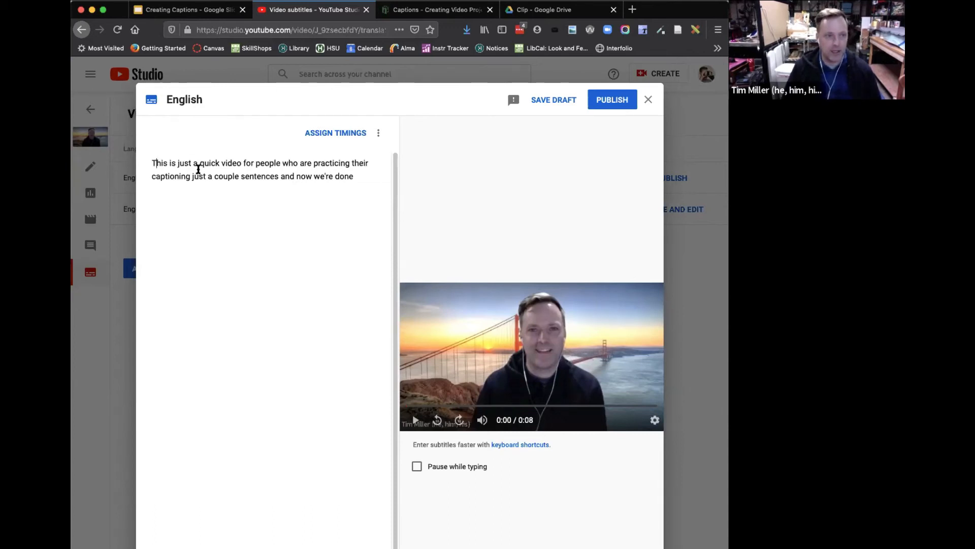
{"action": "left_click", "coordinate": [361, 180]}
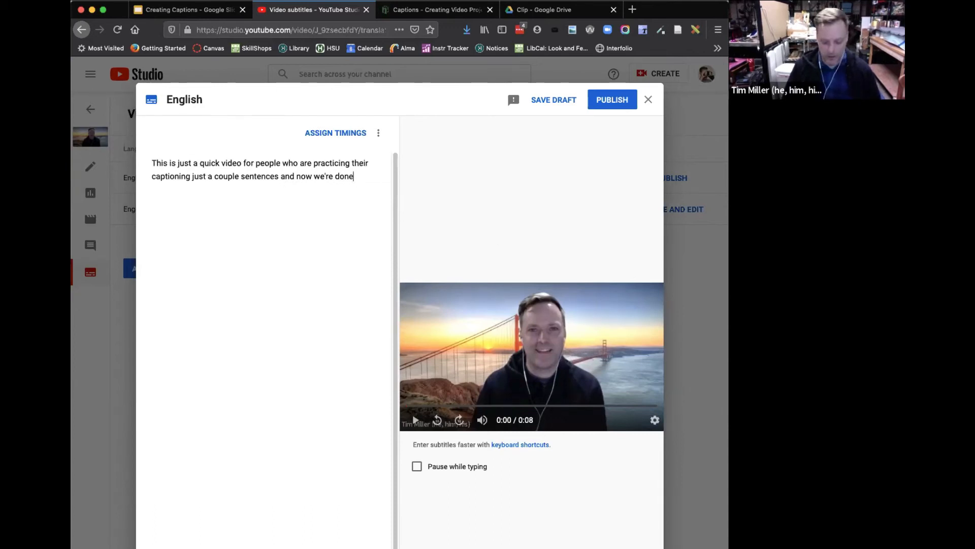
{"action": "type", "text": "."}
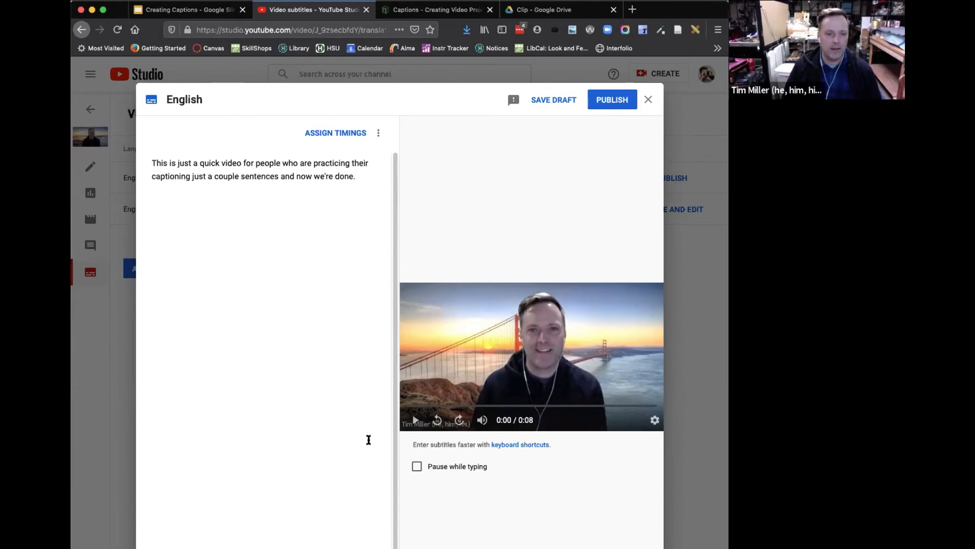
- Play the video and split the caption text into two sentences, with a period after "captioning" and a capitalized "Just"
{"action": "left_click", "coordinate": [415, 420]}
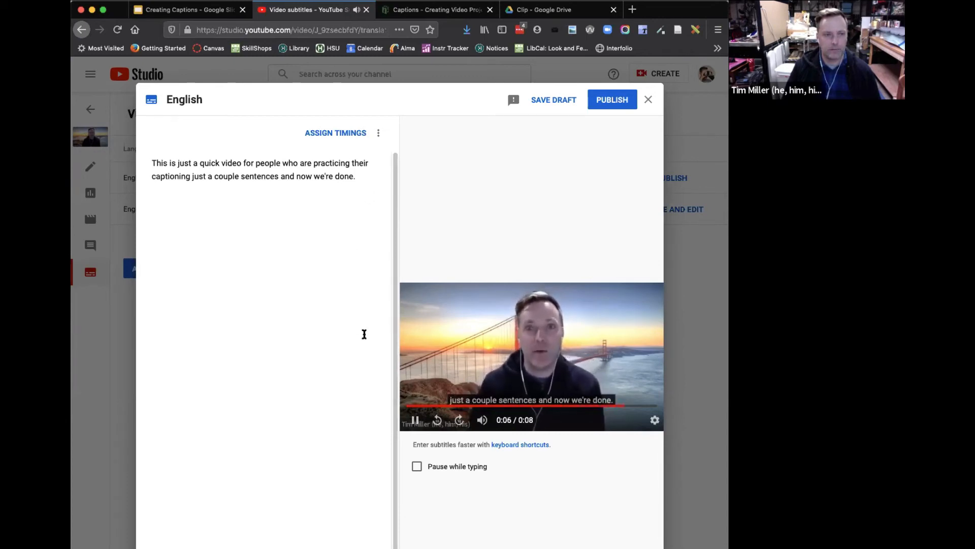
{"action": "left_click", "coordinate": [190, 176]}
{"action": "type", "text": "."}
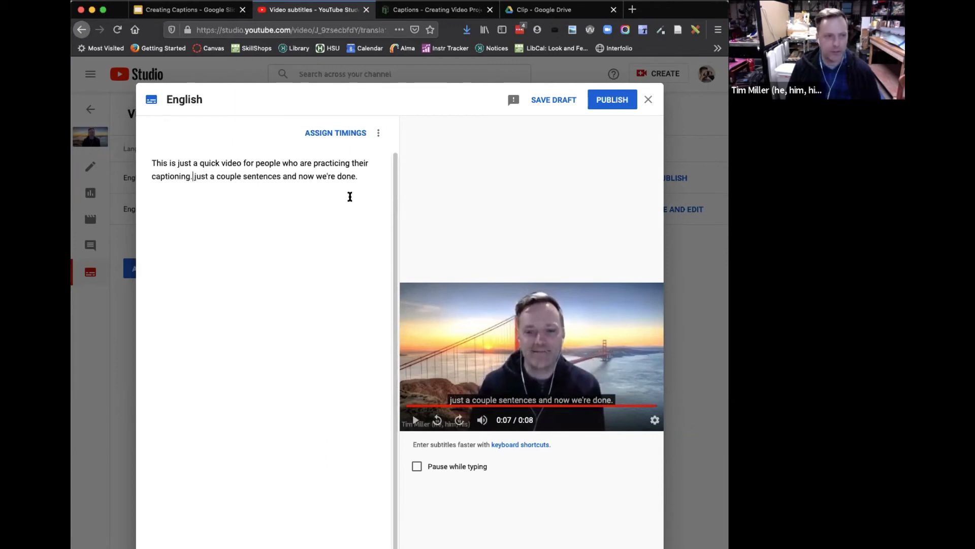
{"action": "key", "text": "Right"}
{"action": "key", "text": "Delete"}
{"action": "type", "text": "J"}
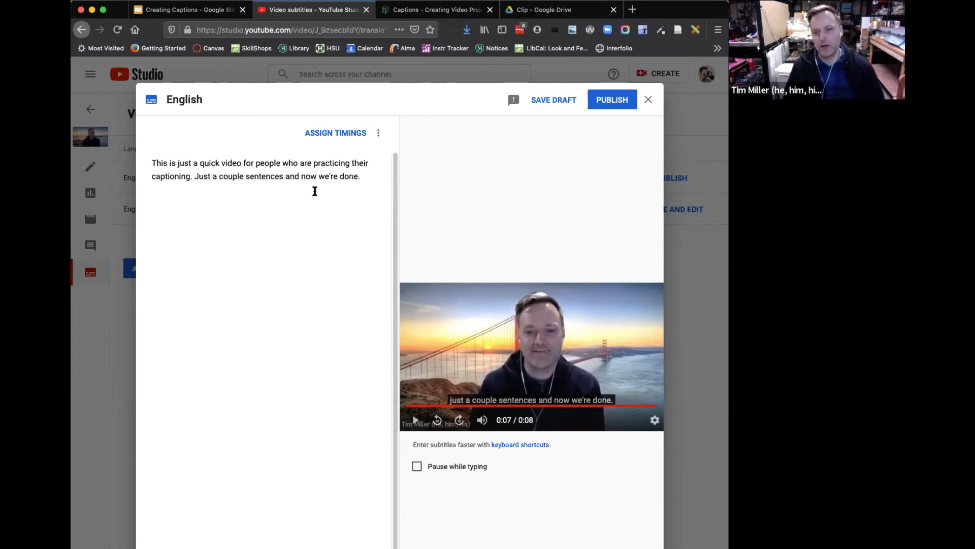
- Turn the period after "captioning" into an ellipsis and make the following "just" lowercase
{"action": "left_click", "coordinate": [193, 174]}
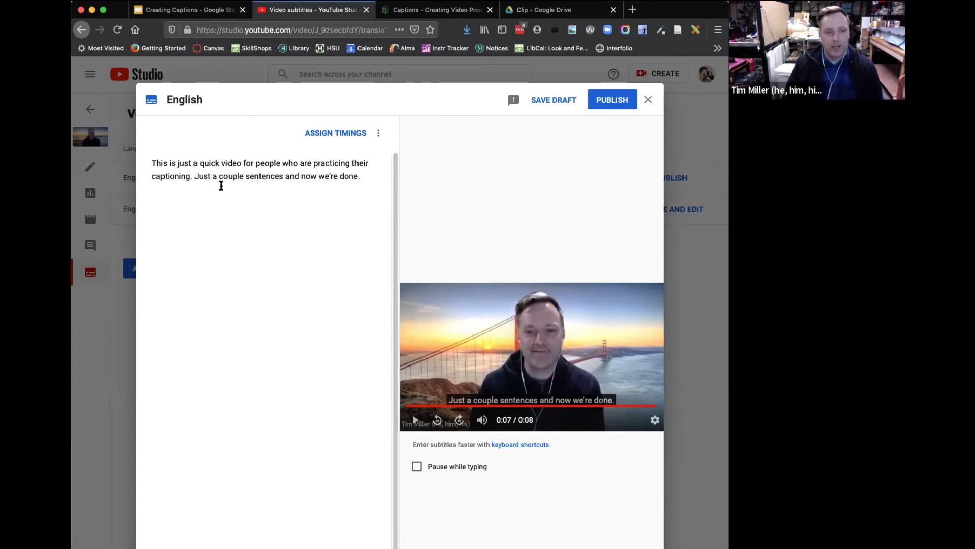
{"action": "type", "text": ".."}
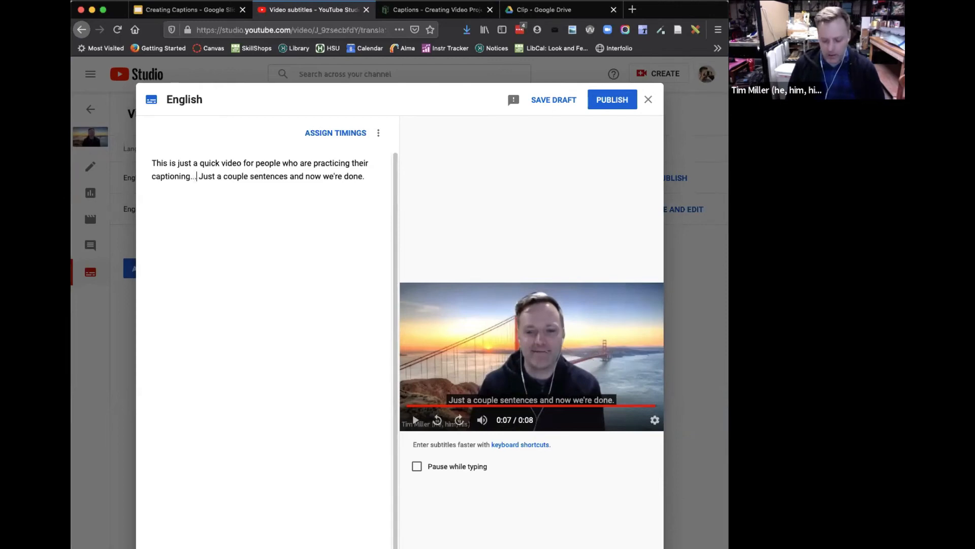
{"action": "key", "text": "Delete"}
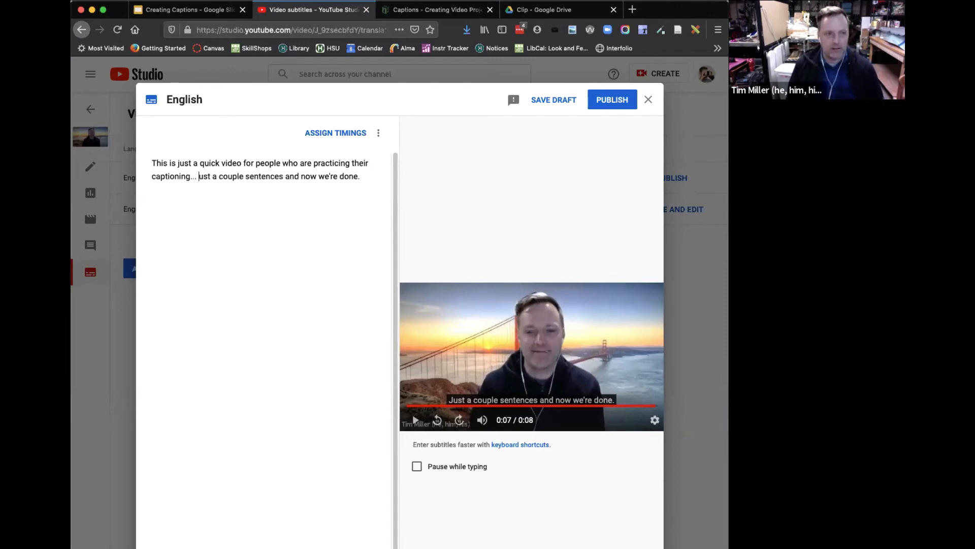
{"action": "type", "text": "j"}
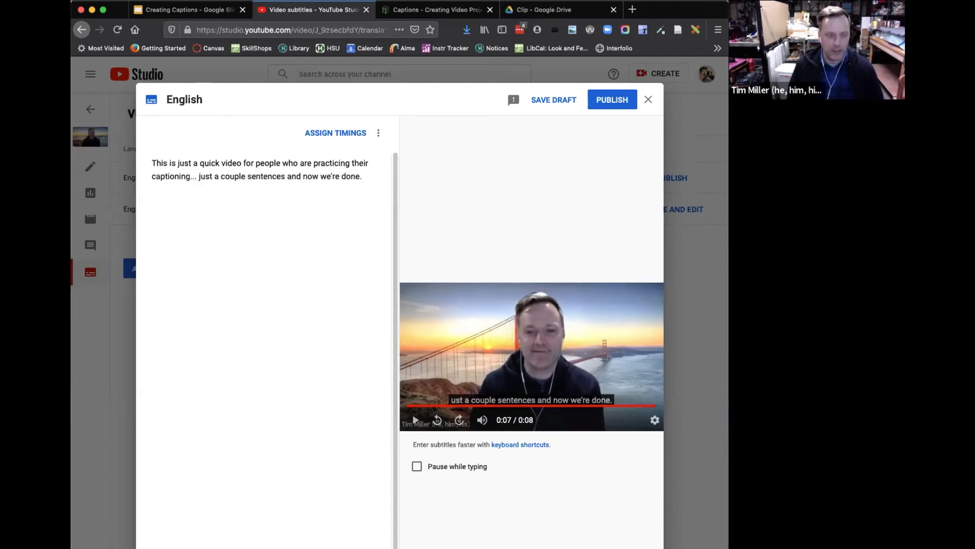
- Replace the ellipsis with a comma so the caption text reads "captioning, just a couple sentences"
{"action": "key", "text": "Left"}
{"action": "key", "text": "Left"}
{"action": "key", "text": "BackSpace"}
{"action": "key", "text": "BackSpace"}
{"action": "key", "text": "BackSpace"}
{"action": "key", "text": "BackSpace"}
{"action": "type", "text": ","}
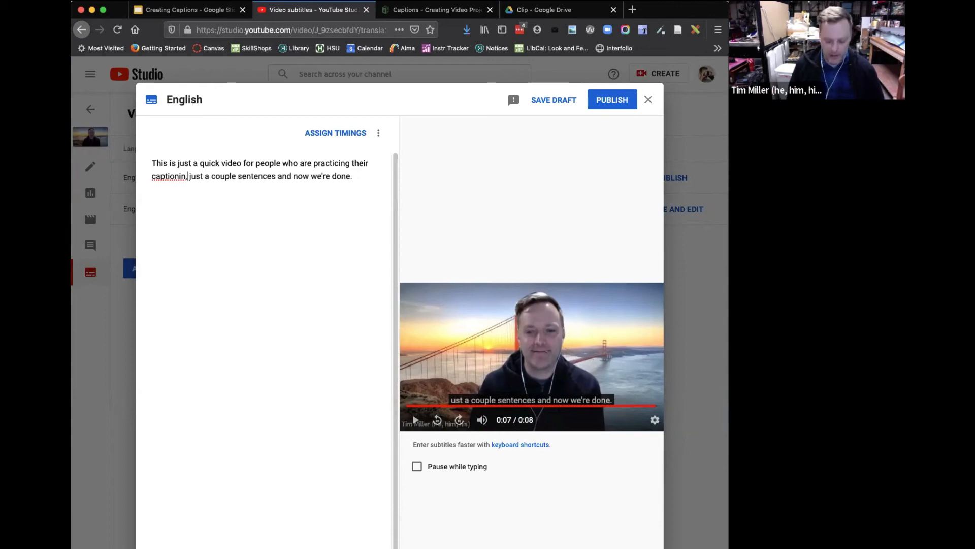
{"action": "type", "text": "g"}
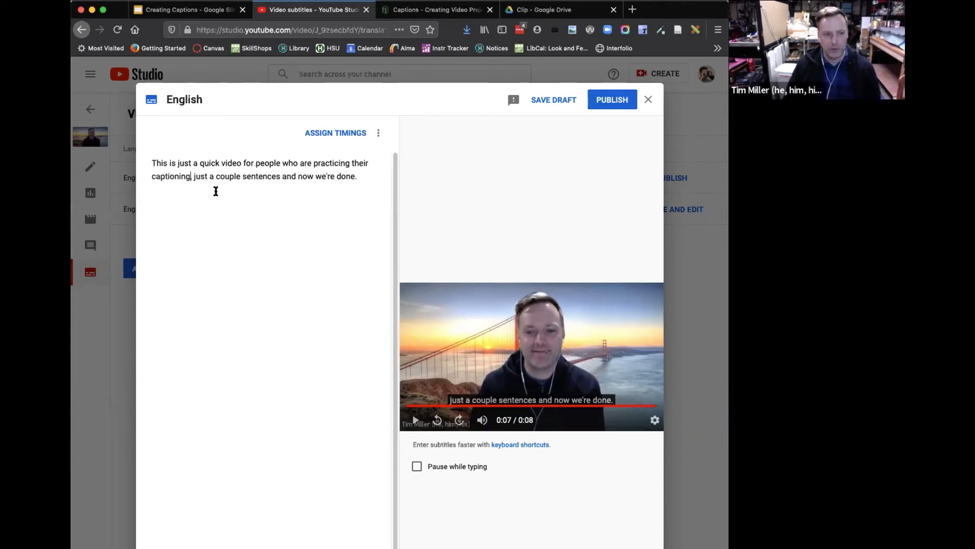
{"action": "type", "text": ","}
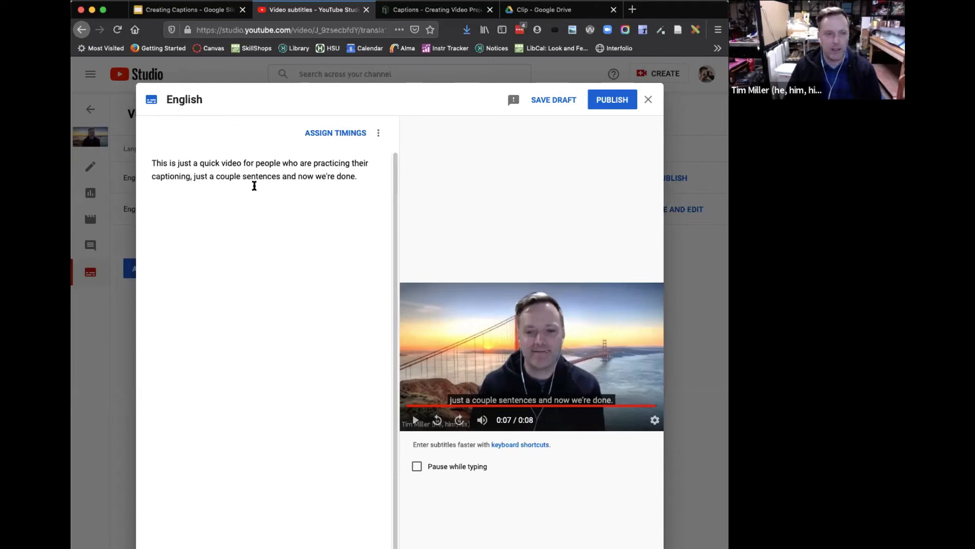
- Switch the captions to timing assignment and set the first caption's end and the second caption's start to 03:20
{"action": "left_click", "coordinate": [319, 133]}
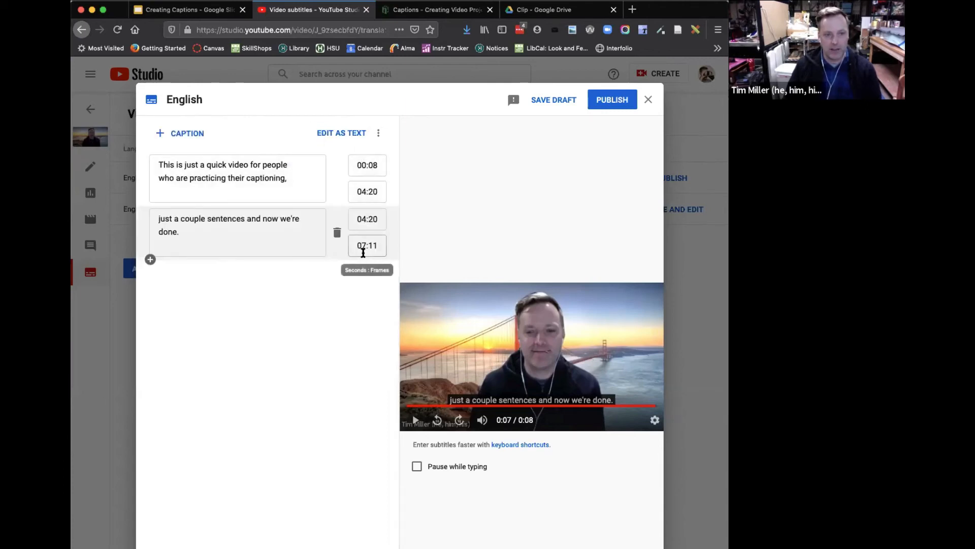
{"action": "left_click", "coordinate": [366, 191]}
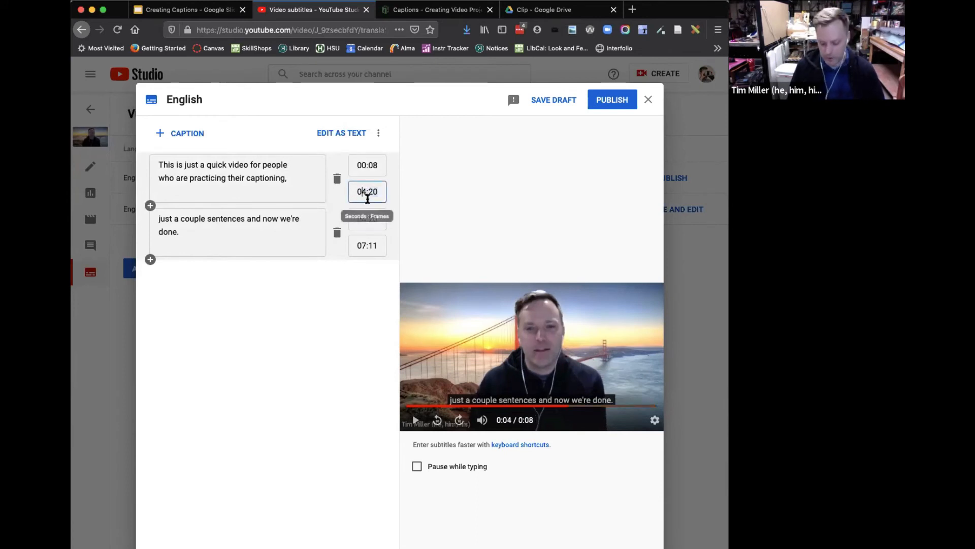
{"action": "key", "text": "Delete"}
{"action": "type", "text": "3"}
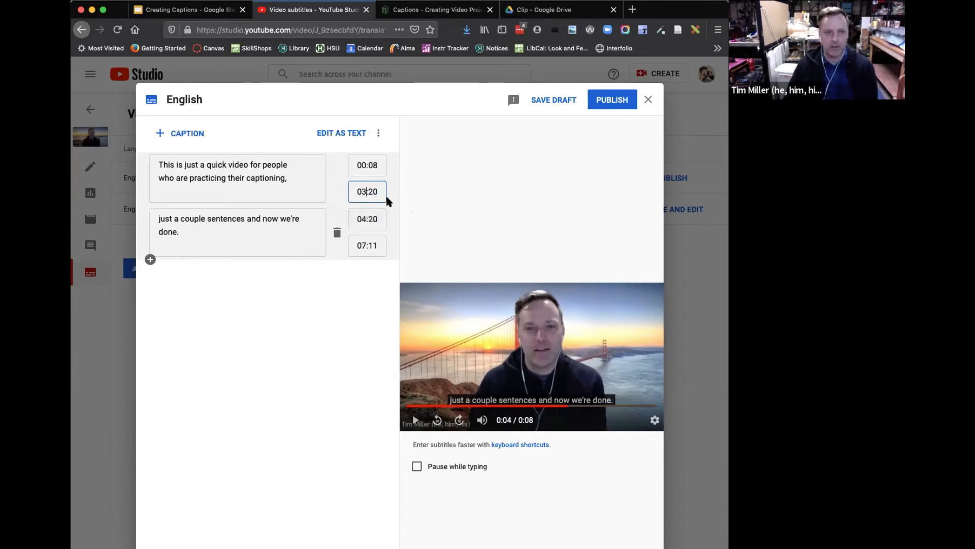
{"action": "left_click", "coordinate": [362, 218]}
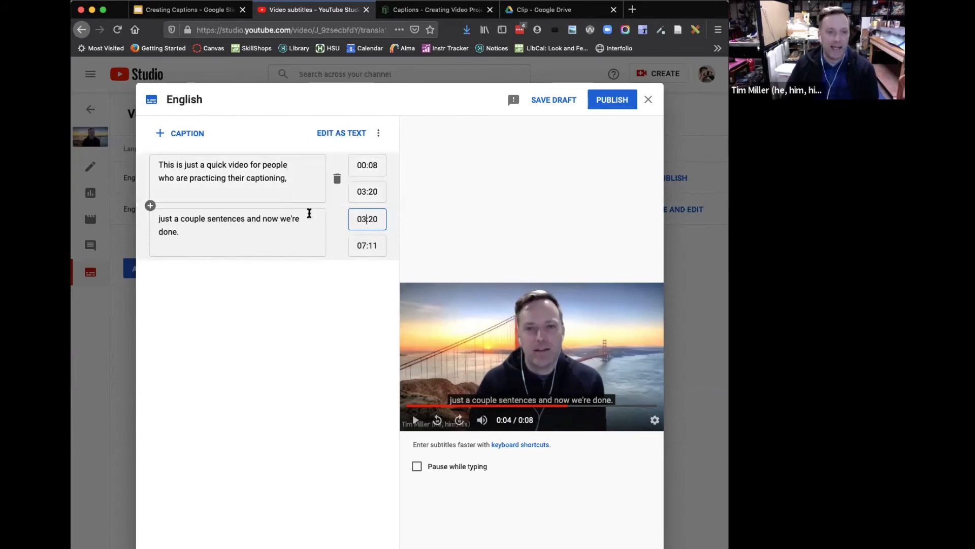
- Set the second caption's start time to 04:20 to make room for a new caption line between the two
{"action": "left_click", "coordinate": [151, 206]}
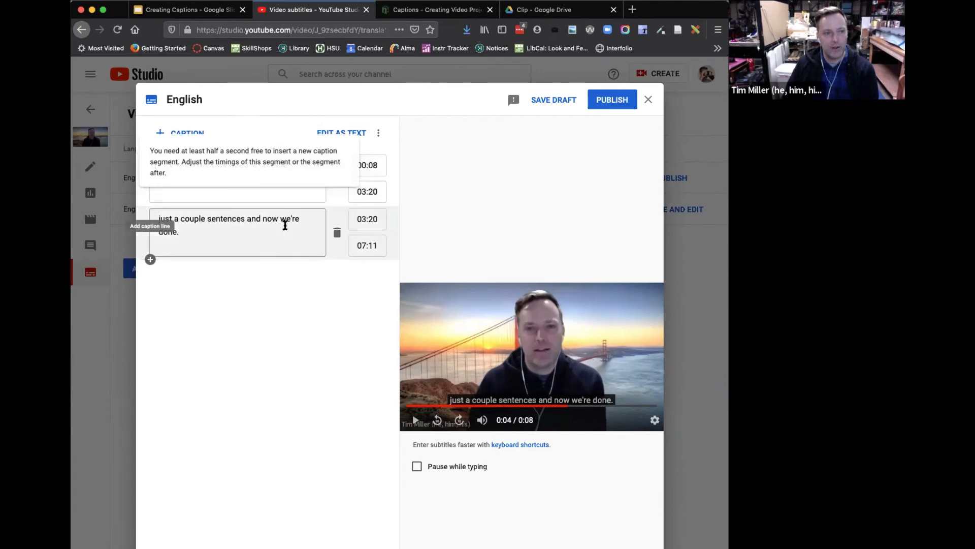
{"action": "left_click", "coordinate": [368, 213]}
{"action": "left_click", "coordinate": [150, 206]}
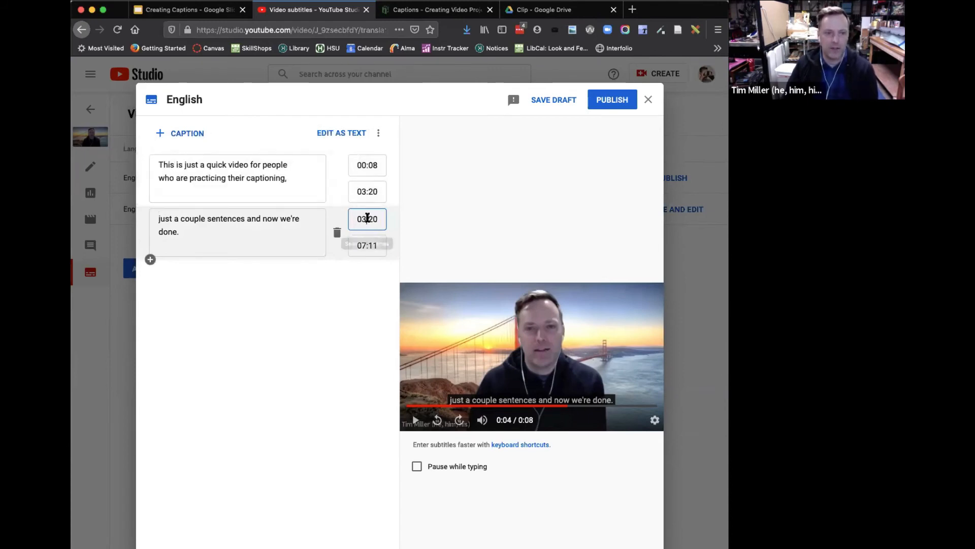
{"action": "key", "text": "BackSpace"}
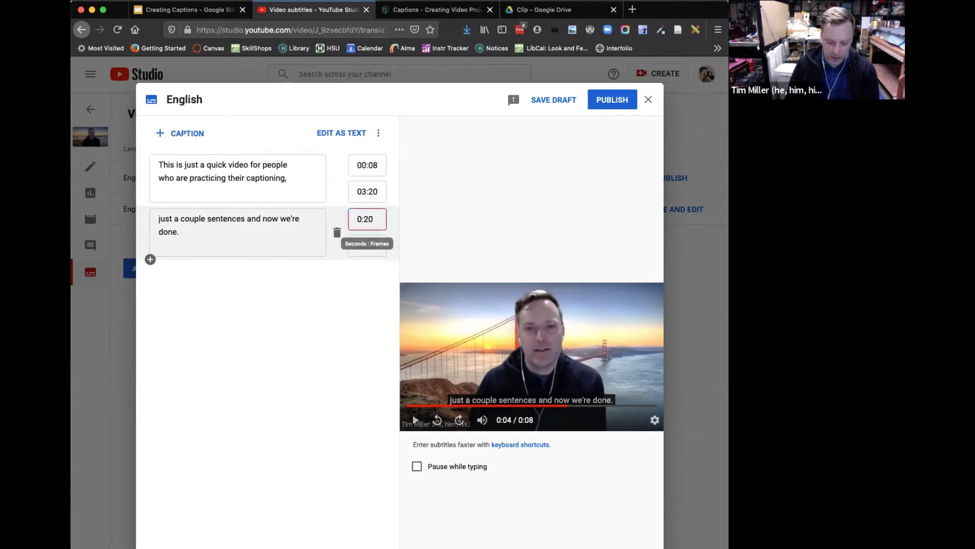
{"action": "type", "text": "4"}
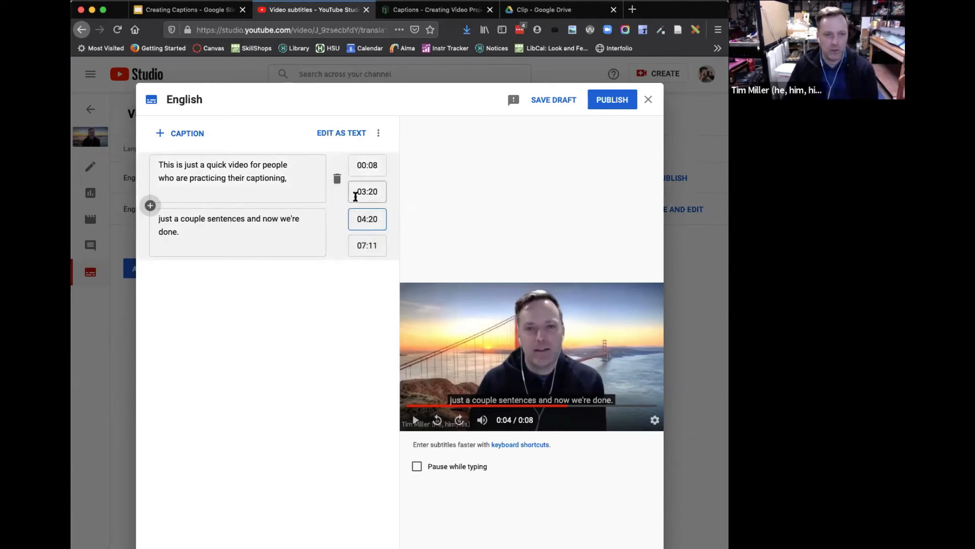
- Insert a new caption between the two existing ones with the text "add something here"
{"action": "left_click", "coordinate": [150, 206]}
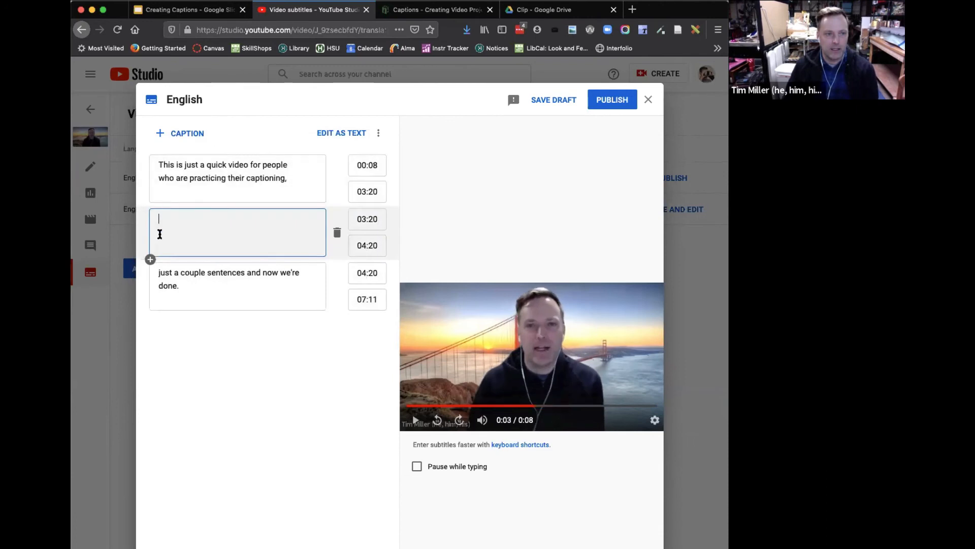
{"action": "left_click", "coordinate": [263, 246]}
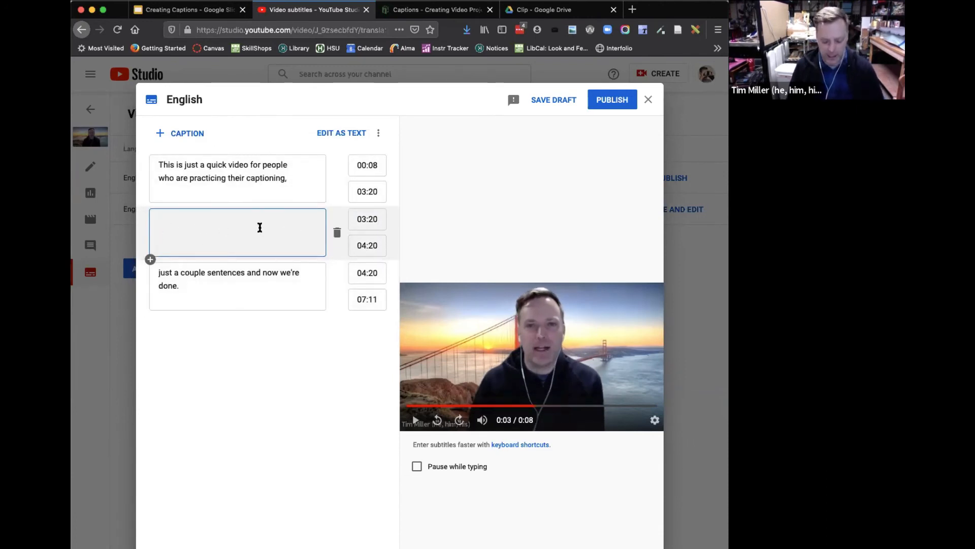
{"action": "type", "text": "add something here"}
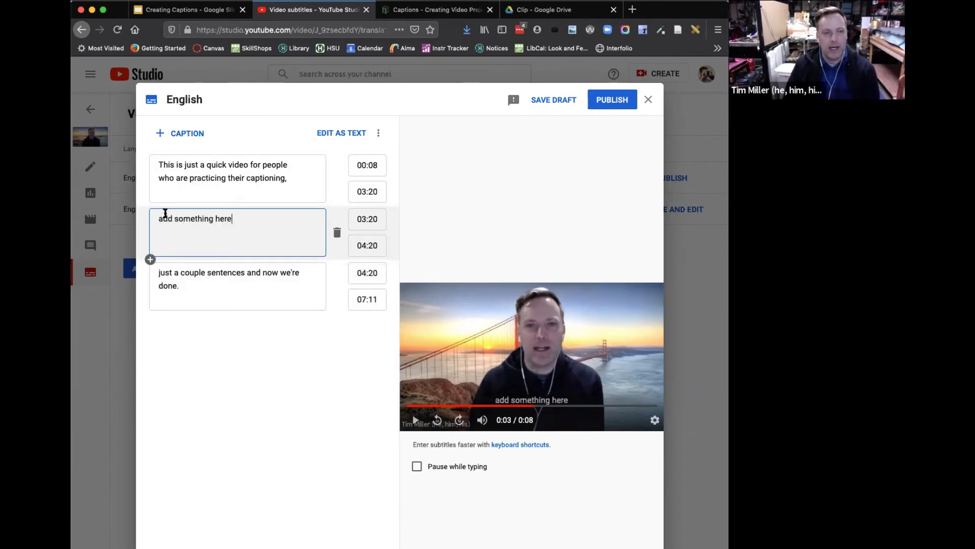
- Switch to text editing and delete "add something here" and its line breaks, joining "captioning," with "just a couple sentences"
{"action": "left_click", "coordinate": [340, 135]}
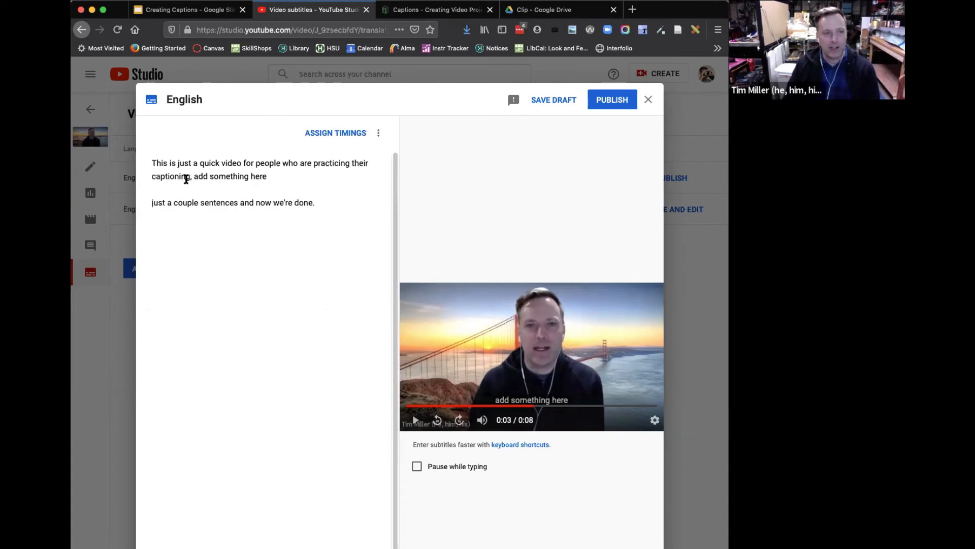
{"action": "left_click_drag", "start_coordinate": [194, 177], "coordinate": [281, 175]}
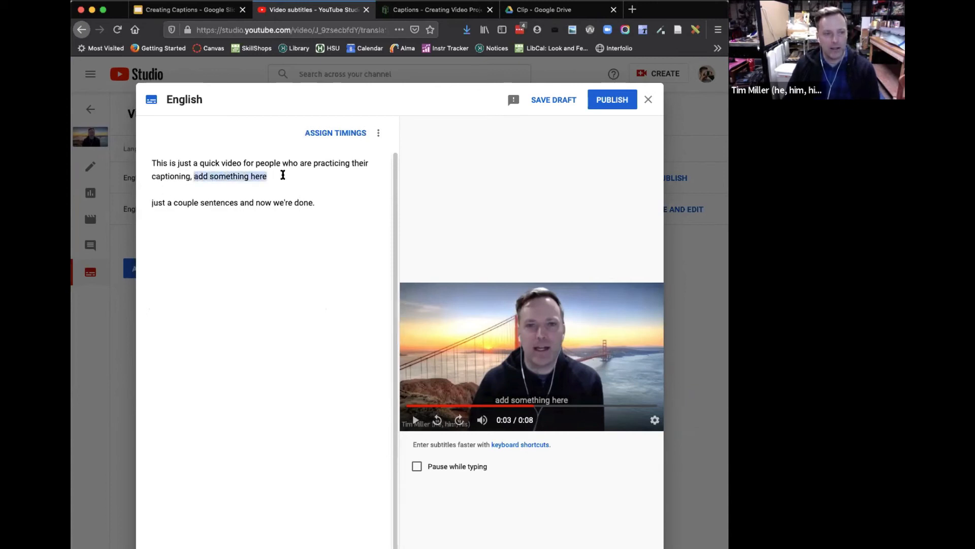
{"action": "key", "text": "BackSpace"}
{"action": "key", "text": "Delete"}
{"action": "key", "text": "Delete"}
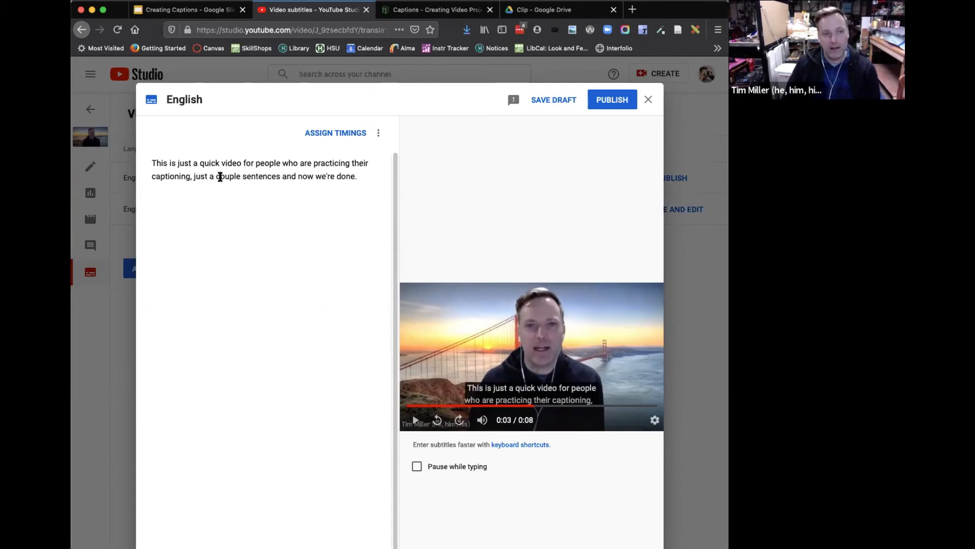
- Check how the caption text is divided in the timing view and return to text editing
{"action": "triple_click", "coordinate": [220, 176]}
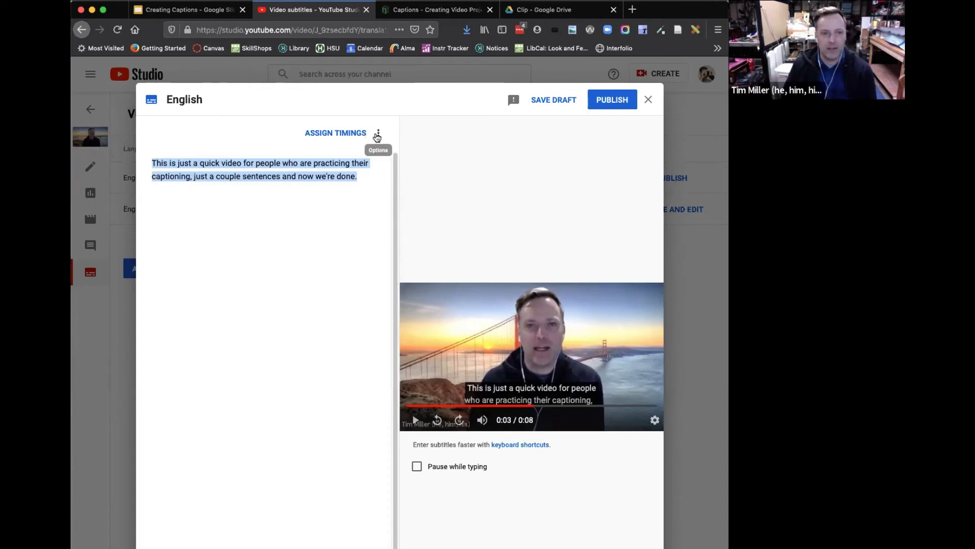
{"action": "left_click", "coordinate": [354, 135]}
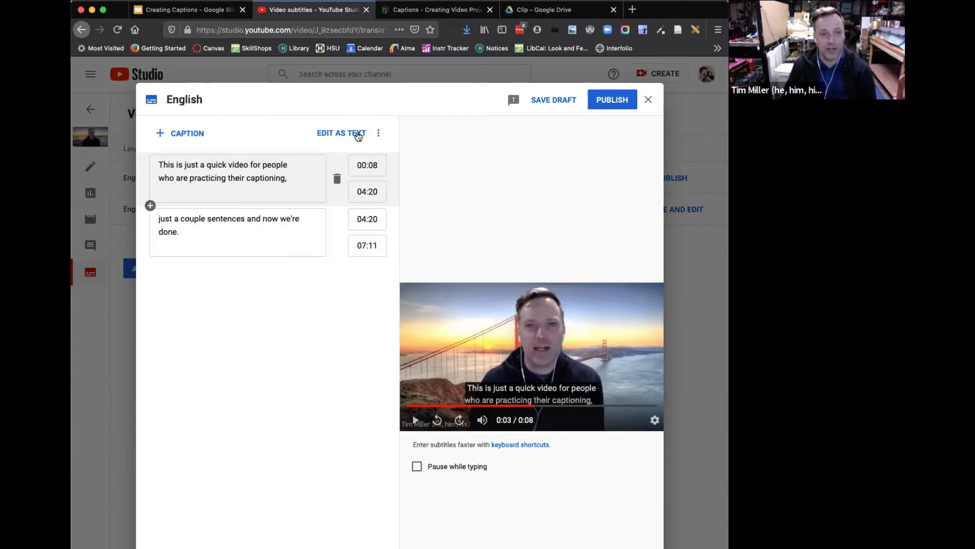
{"action": "left_click", "coordinate": [355, 133]}
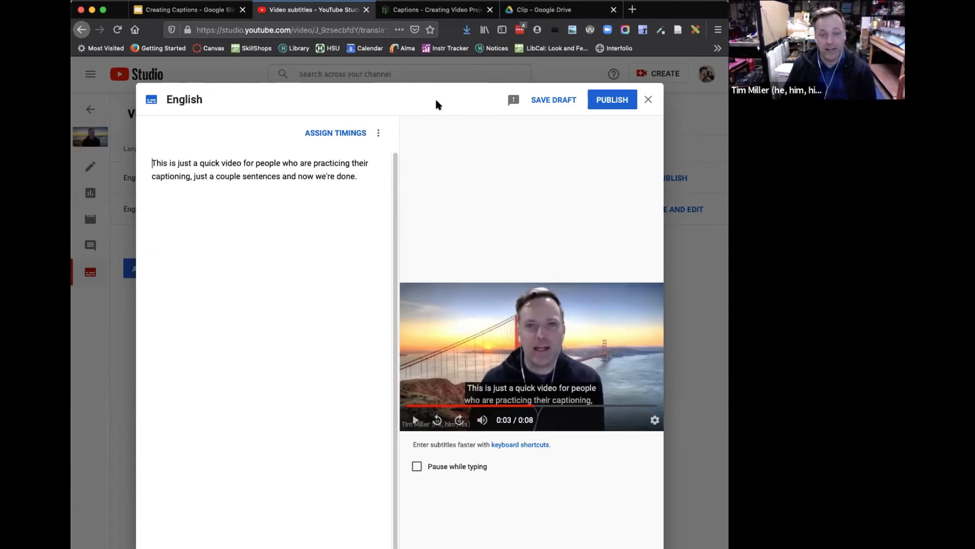
- Enable pausing the video while typing and set the preview's playback speed to 0.5
{"action": "left_click", "coordinate": [552, 102]}
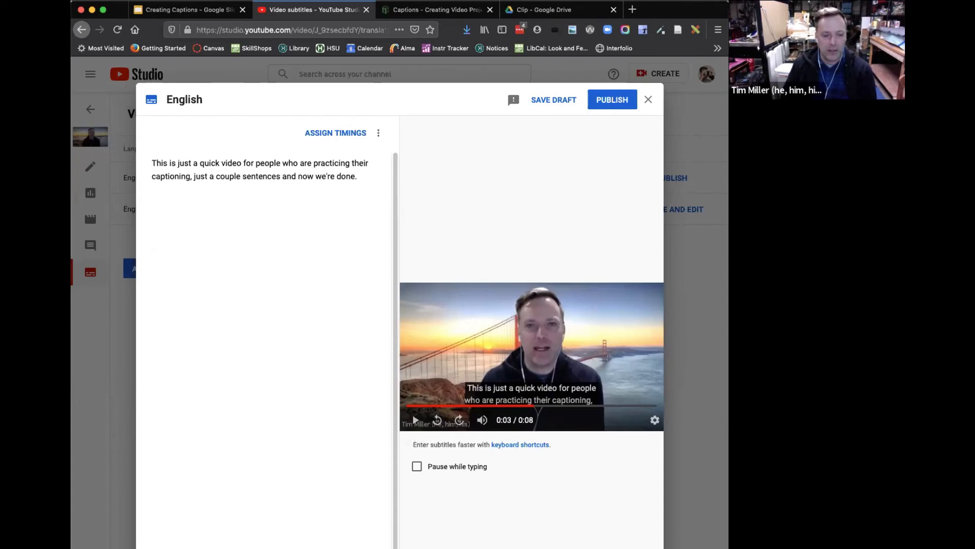
{"action": "left_click", "coordinate": [417, 466]}
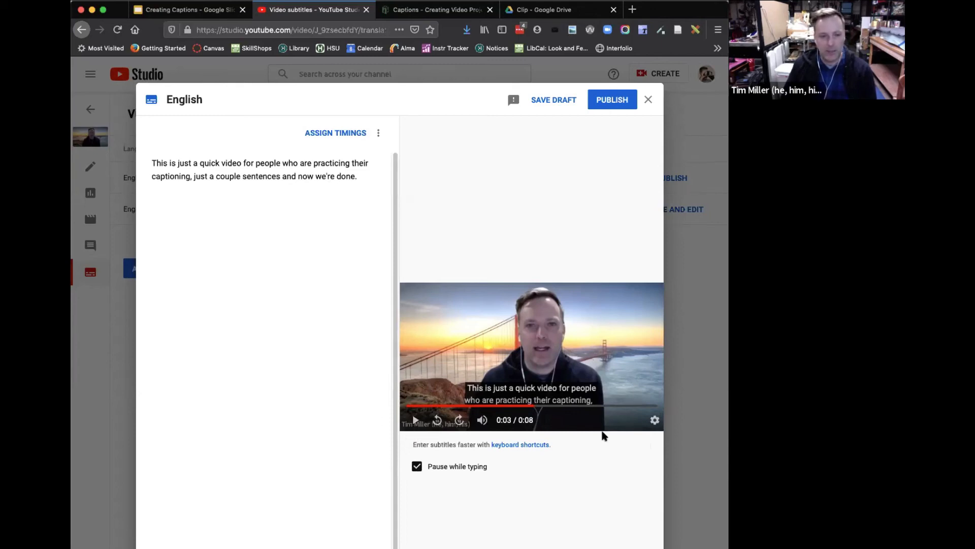
{"action": "left_click", "coordinate": [655, 420]}
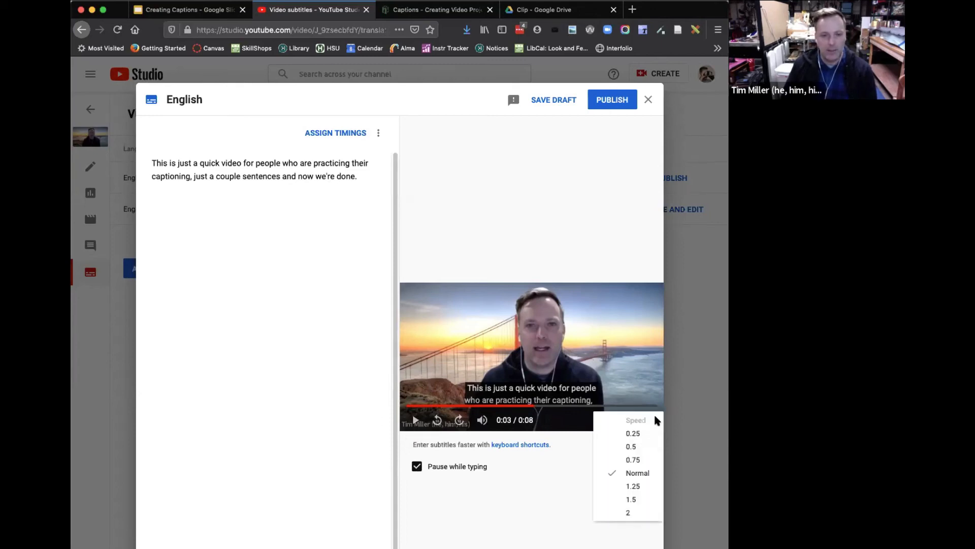
{"action": "left_click", "coordinate": [628, 447]}
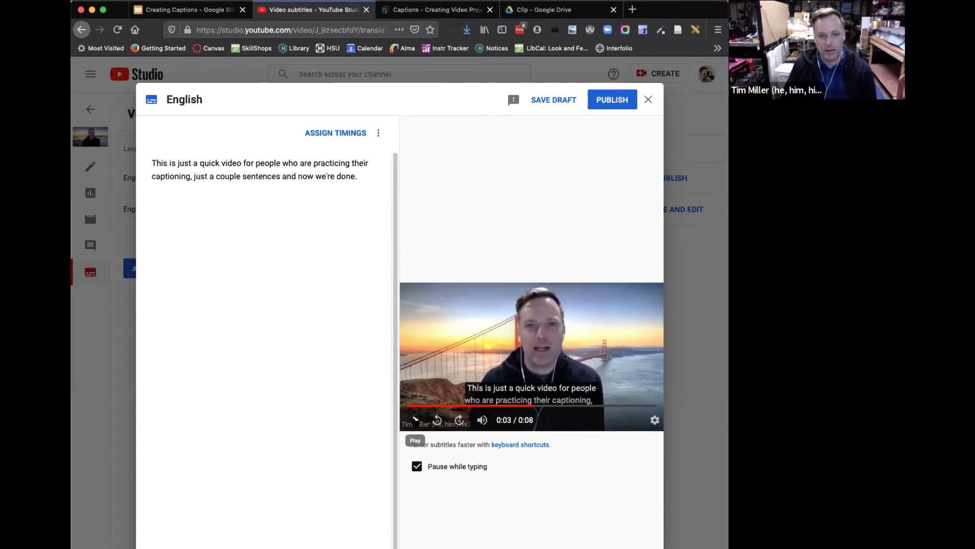
- Play a short part of the video to check the captions and publish the English captions
{"action": "left_click", "coordinate": [416, 420]}
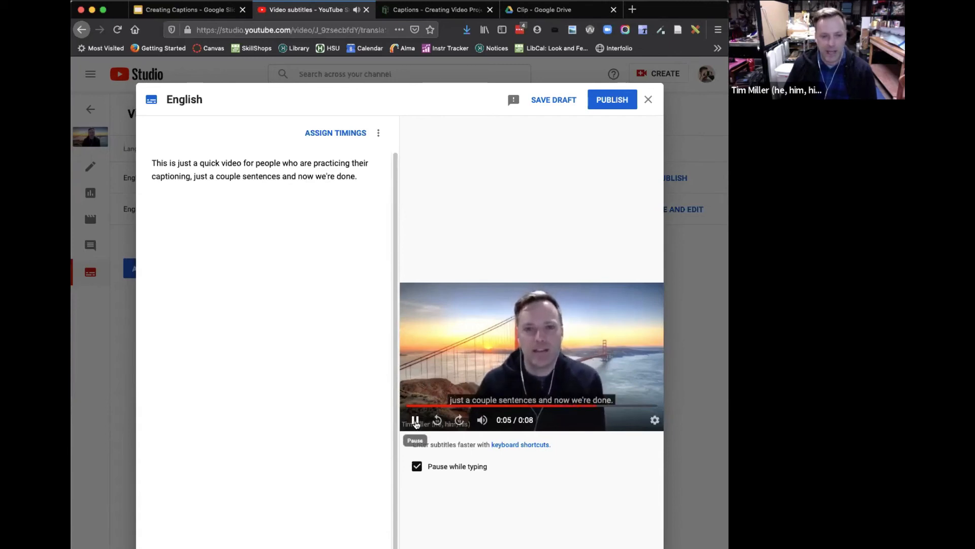
{"action": "left_click", "coordinate": [415, 421]}
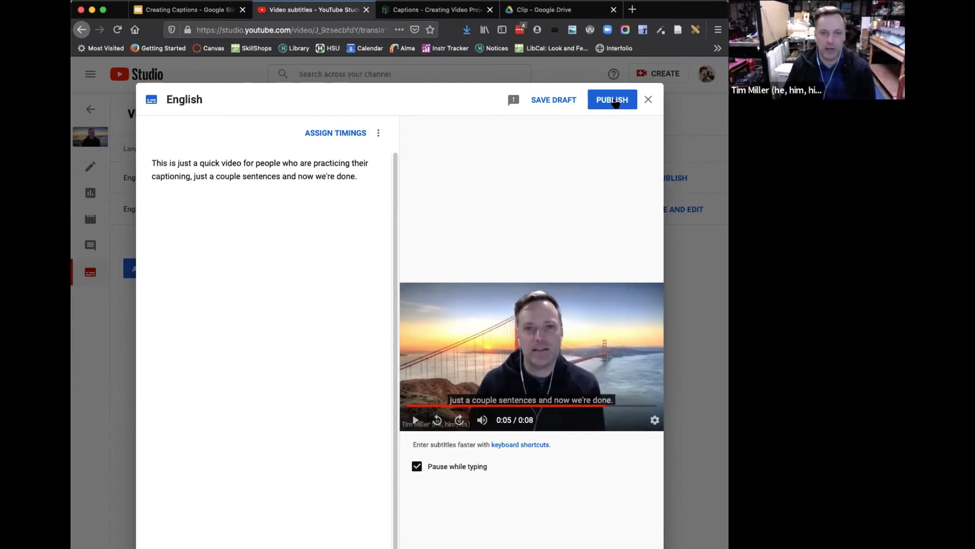
{"action": "left_click", "coordinate": [615, 103]}
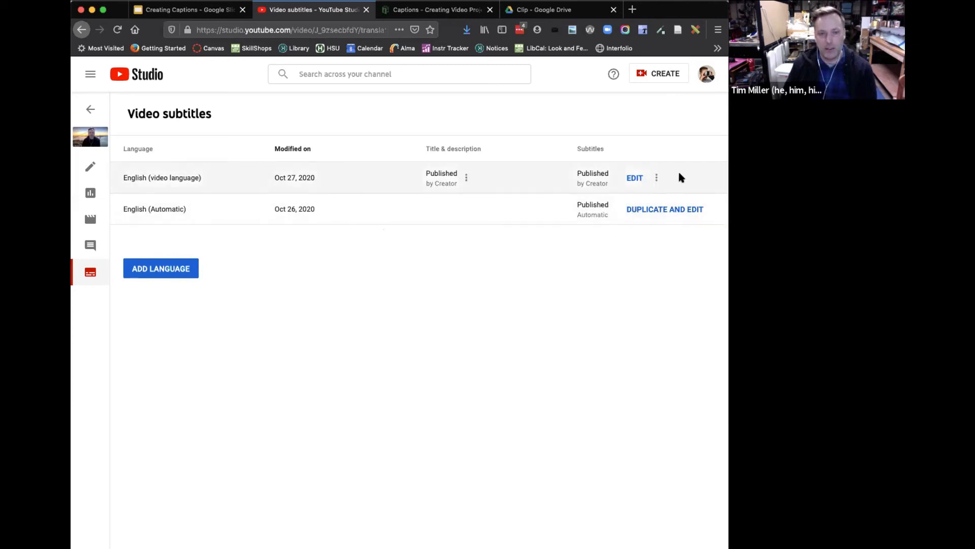
- View the options of the published English subtitles and start duplicating the automatic track, cancelling the overwrite
{"action": "left_click", "coordinate": [656, 178]}
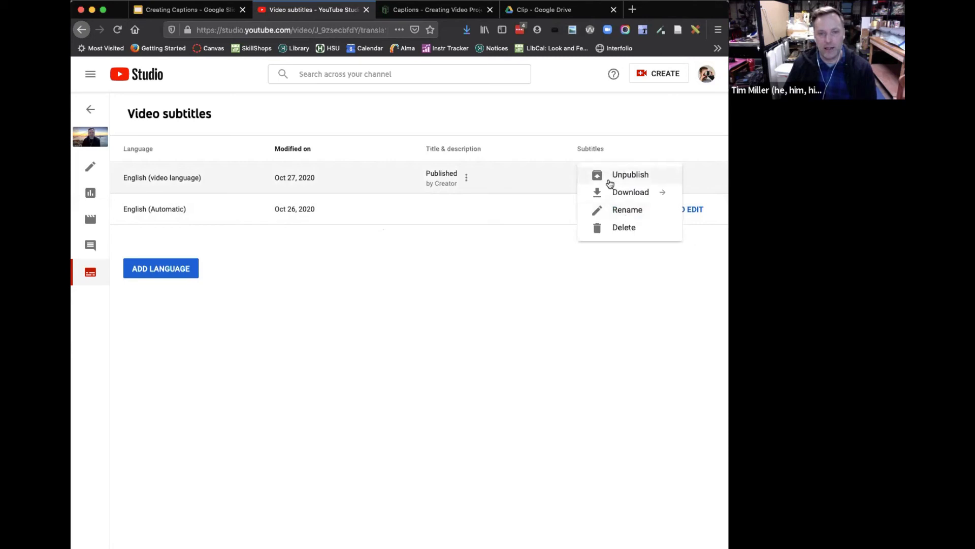
{"action": "left_click", "coordinate": [530, 209]}
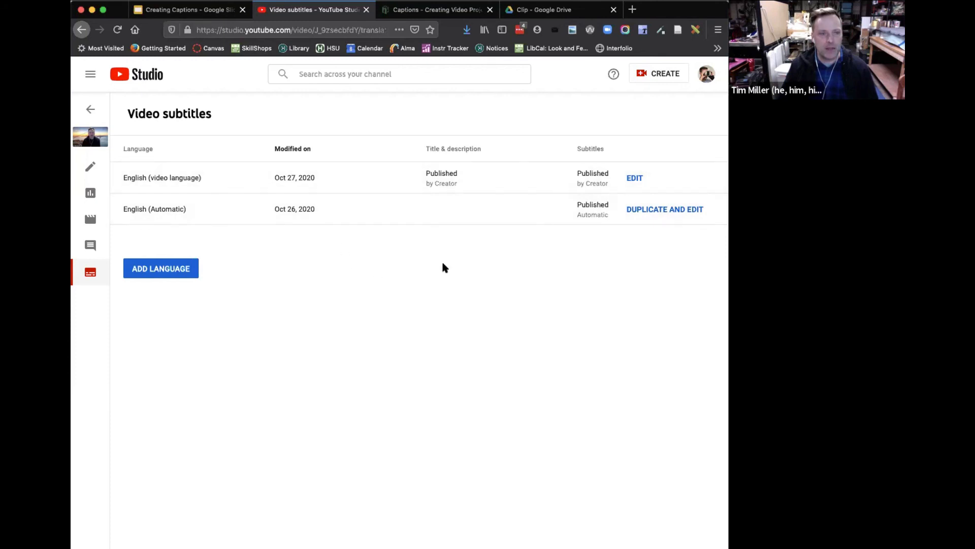
{"action": "left_click", "coordinate": [647, 211]}
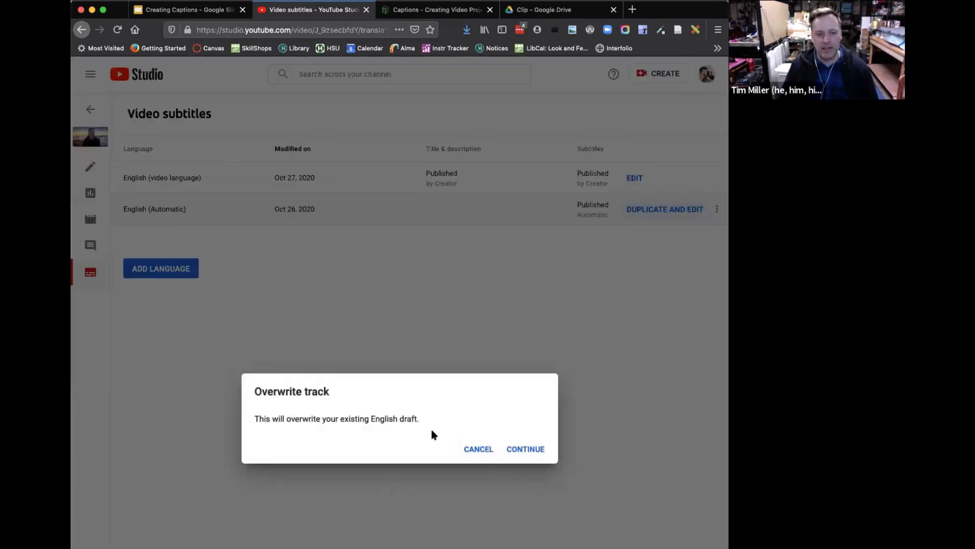
{"action": "left_click", "coordinate": [476, 449]}
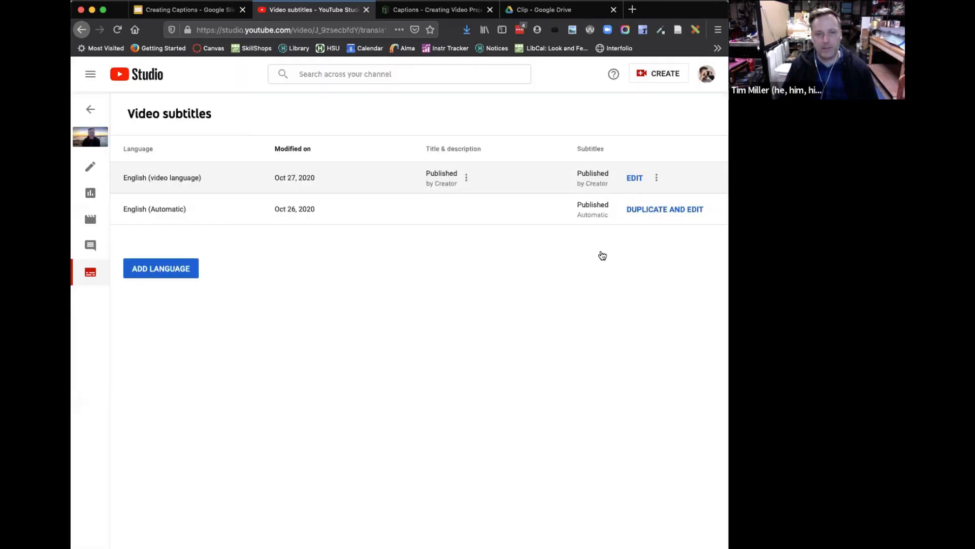
- Reopen the published English captions as text and close the editor, saving them as a draft
{"action": "left_click", "coordinate": [634, 178]}
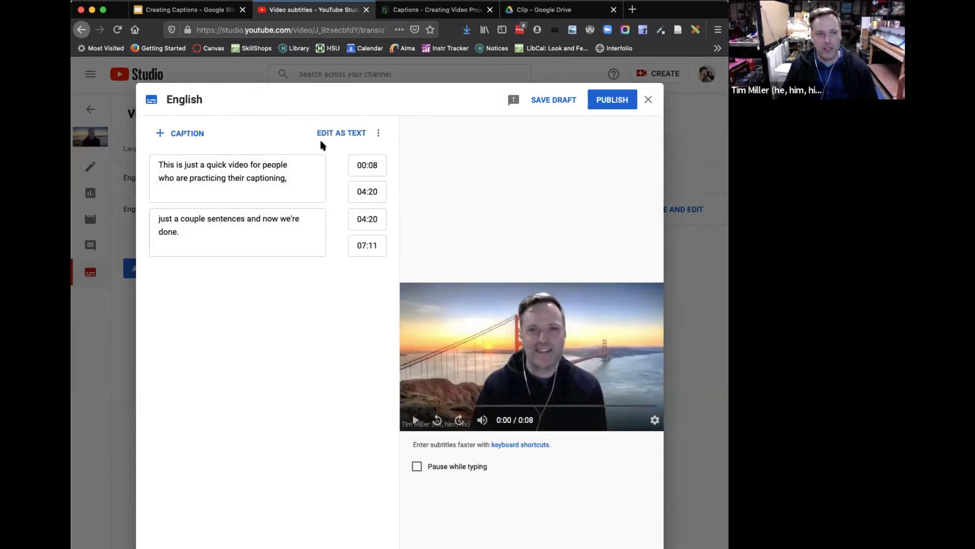
{"action": "left_click", "coordinate": [318, 136]}
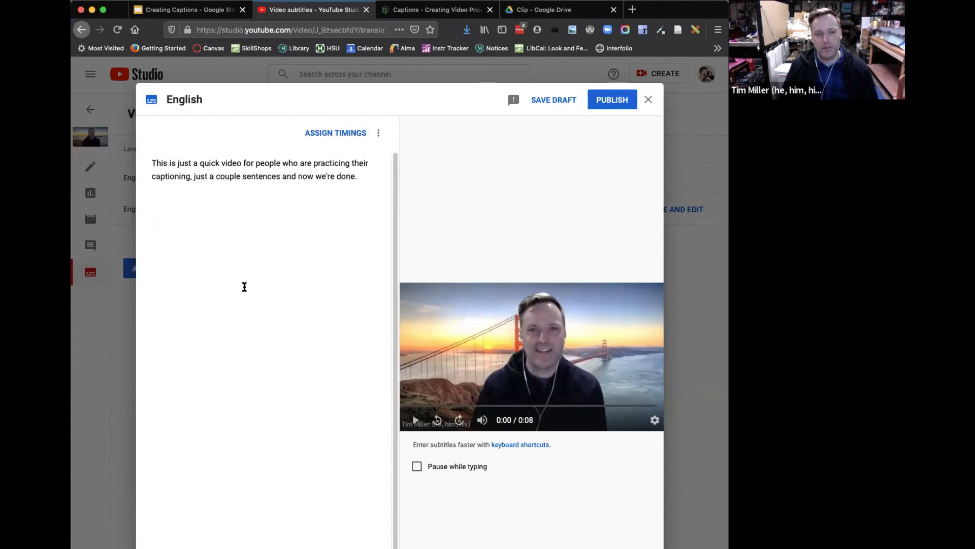
{"action": "left_click", "coordinate": [649, 101]}
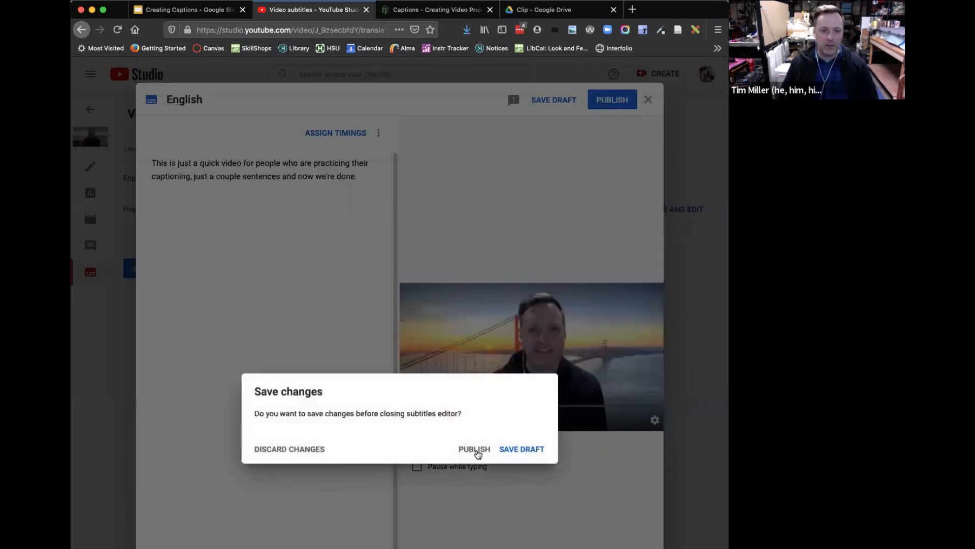
{"action": "left_click", "coordinate": [526, 450]}
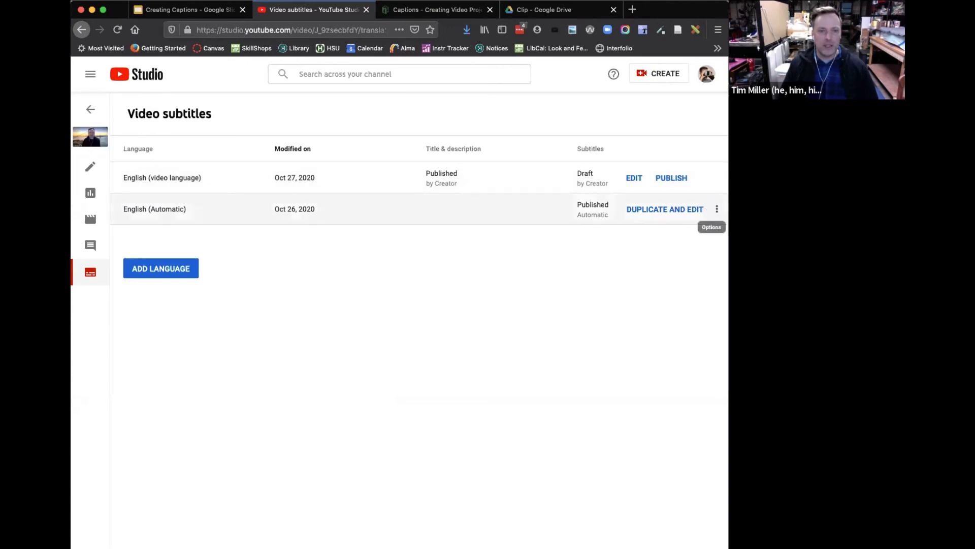
{"action": "left_click", "coordinate": [716, 208]}
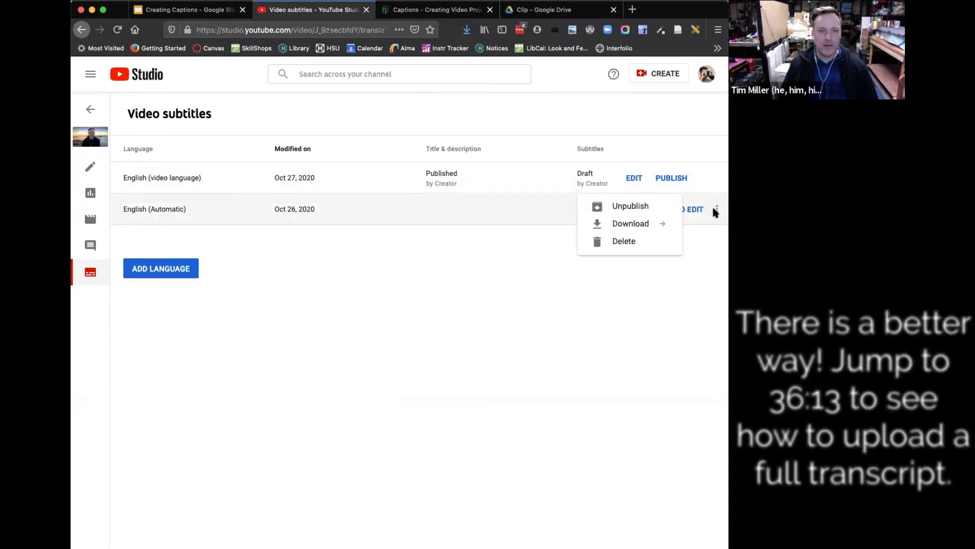
{"action": "left_click", "coordinate": [698, 258]}
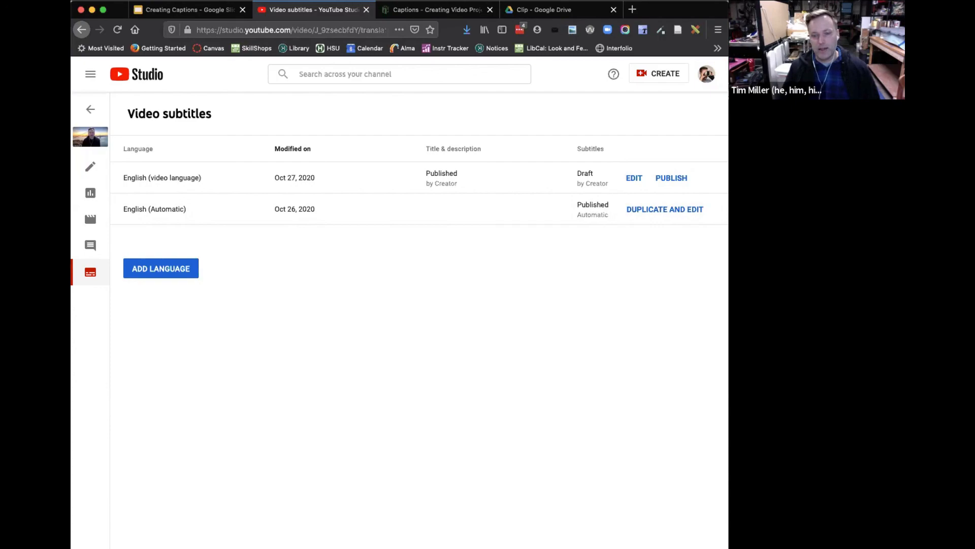
- Switch to the library's captions guide and examine its YouTube captioning resources and video tutorials
{"action": "left_click", "coordinate": [425, 11]}
{"action": "scroll", "coordinate": [443, 309], "scroll_direction": "down", "scroll_amount": 20}
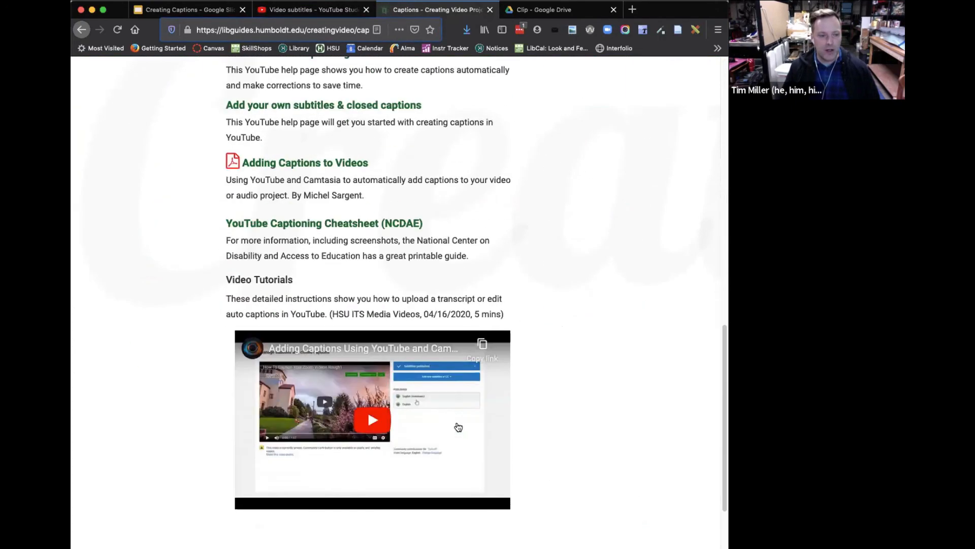
{"action": "scroll", "coordinate": [458, 426], "scroll_direction": "down", "scroll_amount": 5}
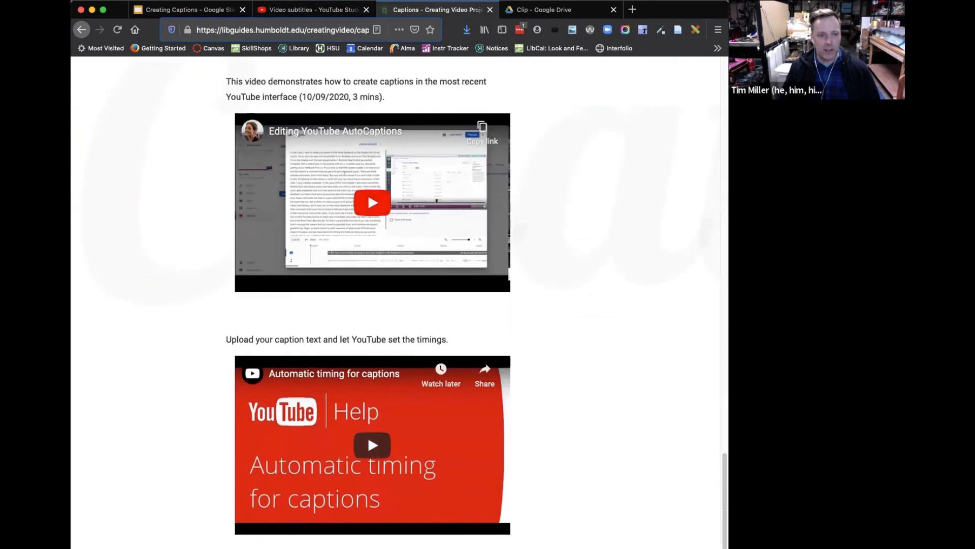
{"action": "scroll", "coordinate": [550, 364], "scroll_direction": "up", "scroll_amount": 12}
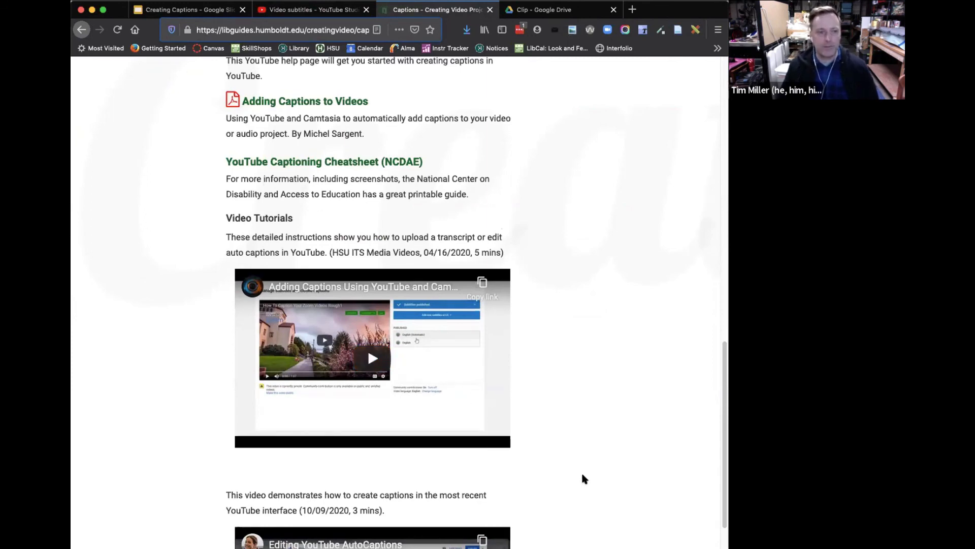
{"action": "scroll", "coordinate": [582, 475], "scroll_direction": "down", "scroll_amount": 3}
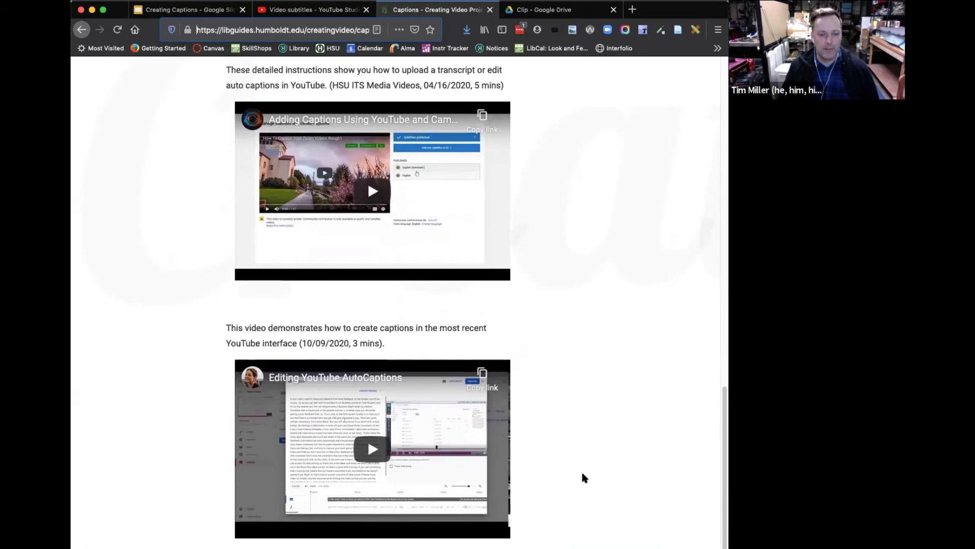
{"action": "scroll", "coordinate": [583, 477], "scroll_direction": "down", "scroll_amount": 4}
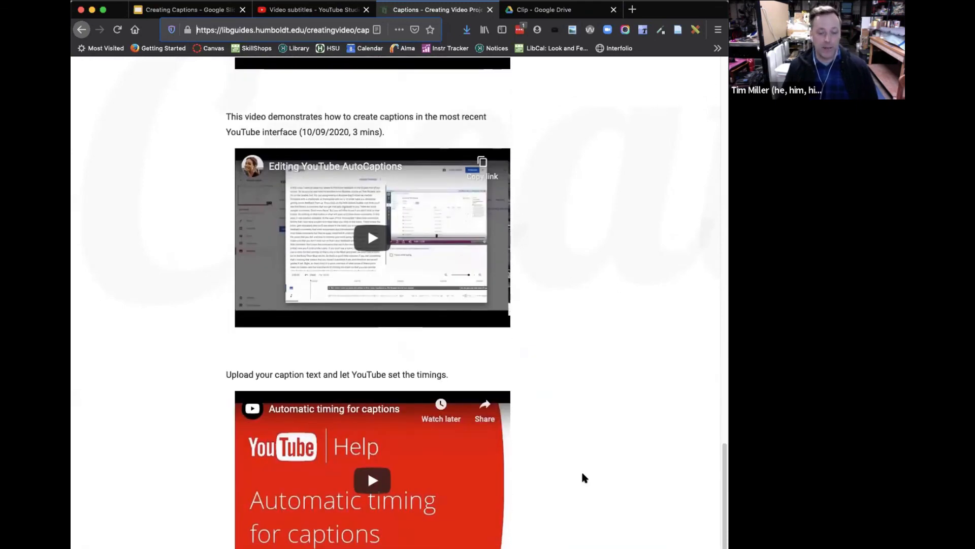
- Look back over the written tutorials and the Auto Captions section of the library's captions guide
{"action": "scroll", "coordinate": [583, 474], "scroll_direction": "up", "scroll_amount": 6}
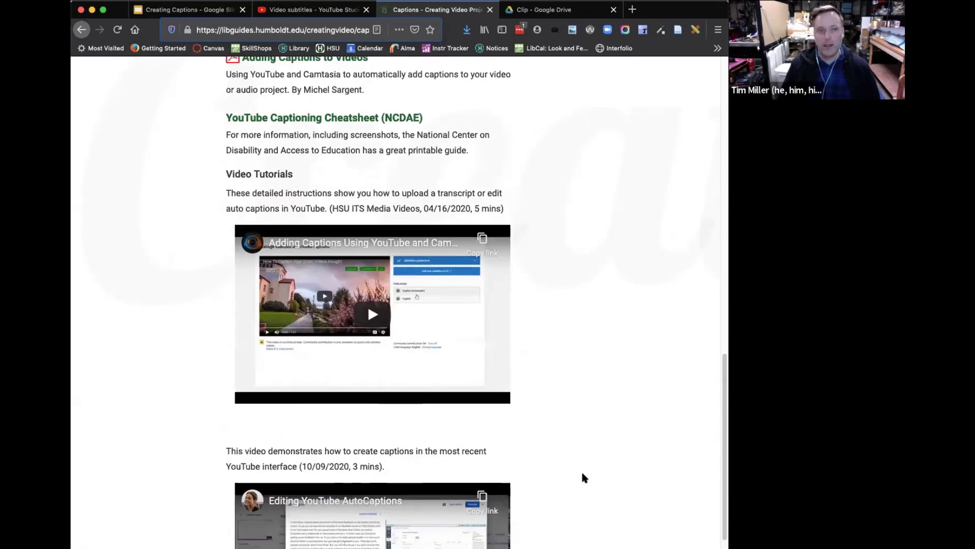
{"action": "scroll", "coordinate": [581, 472], "scroll_direction": "up", "scroll_amount": 3}
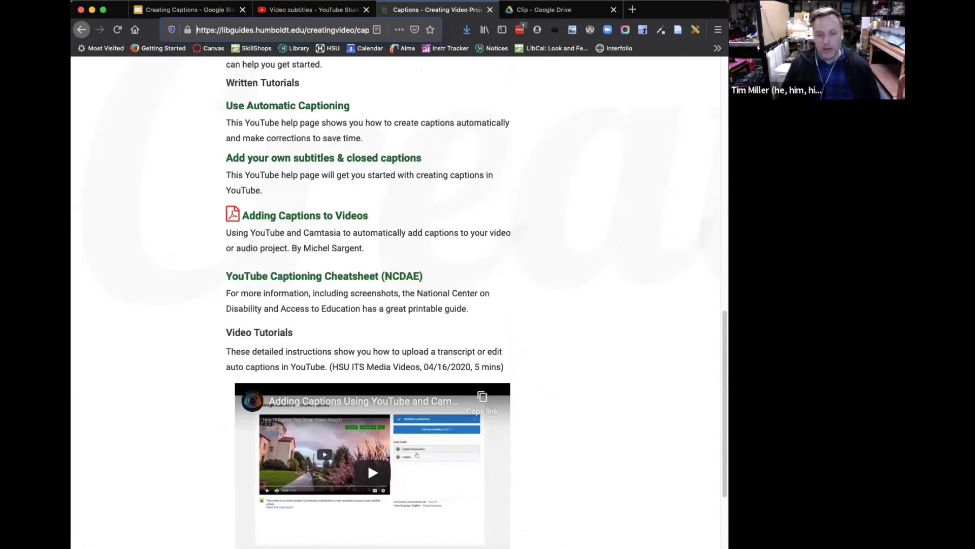
{"action": "scroll", "coordinate": [559, 307], "scroll_direction": "up", "scroll_amount": 3}
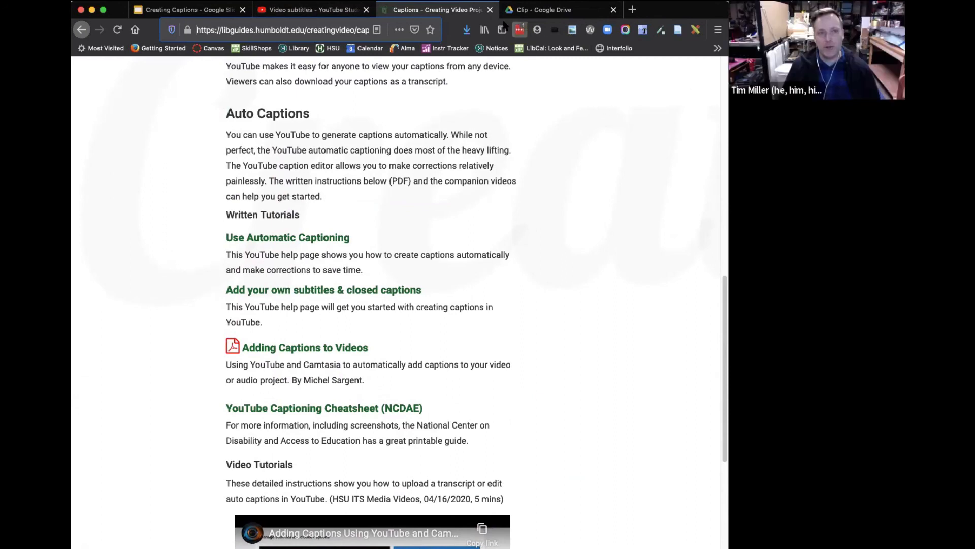
- Switch back to YouTube Studio, open the sample video's draft English subtitles and close the editor, saving them as a draft
{"action": "left_click", "coordinate": [336, 10]}
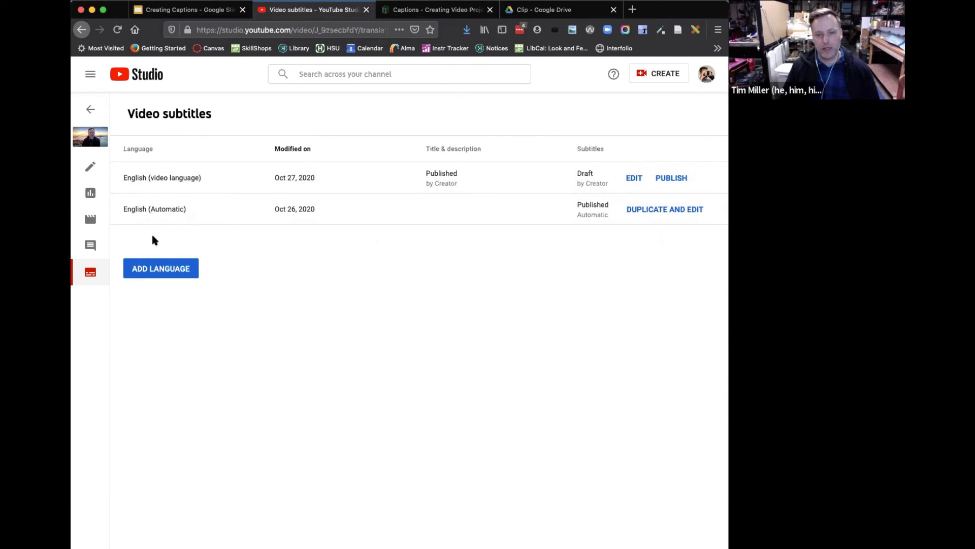
{"action": "left_click", "coordinate": [637, 179]}
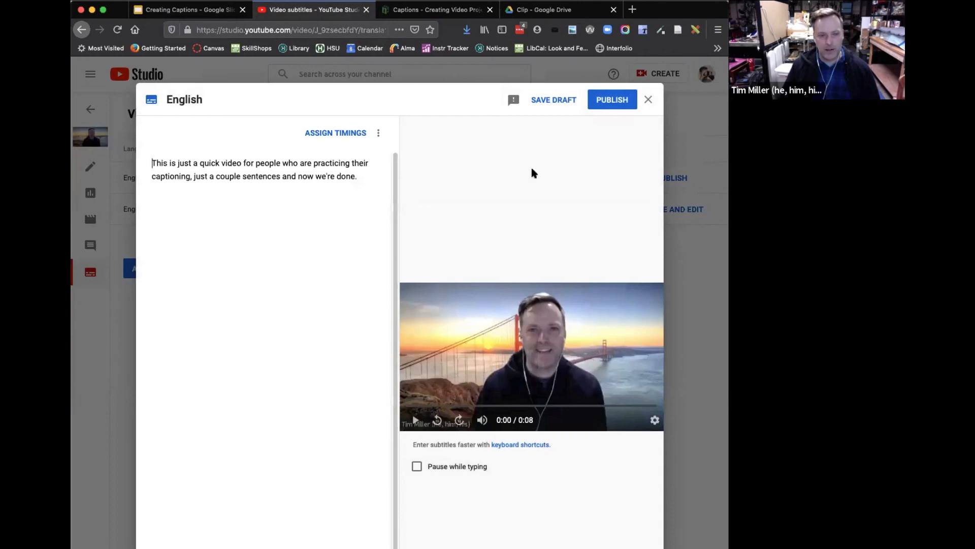
{"action": "left_click", "coordinate": [649, 102]}
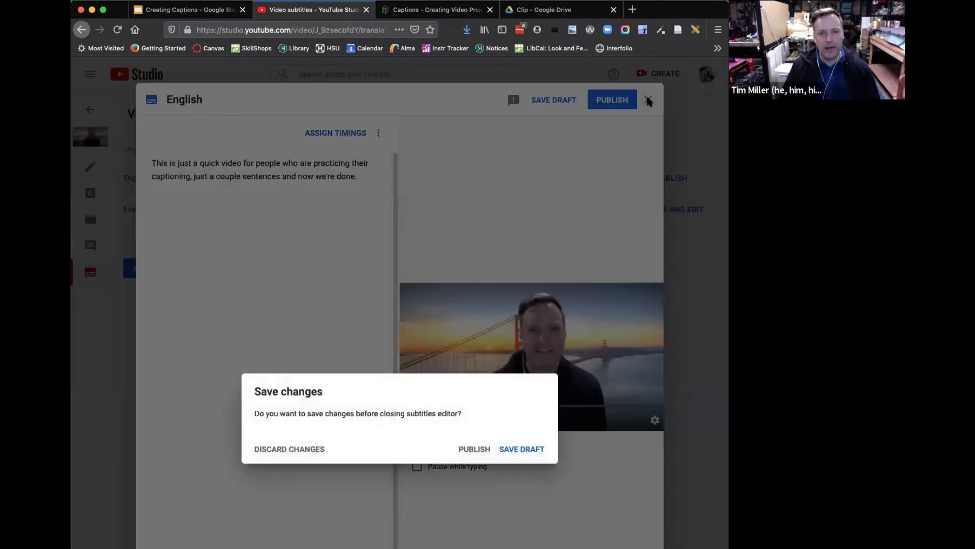
{"action": "left_click", "coordinate": [514, 449]}
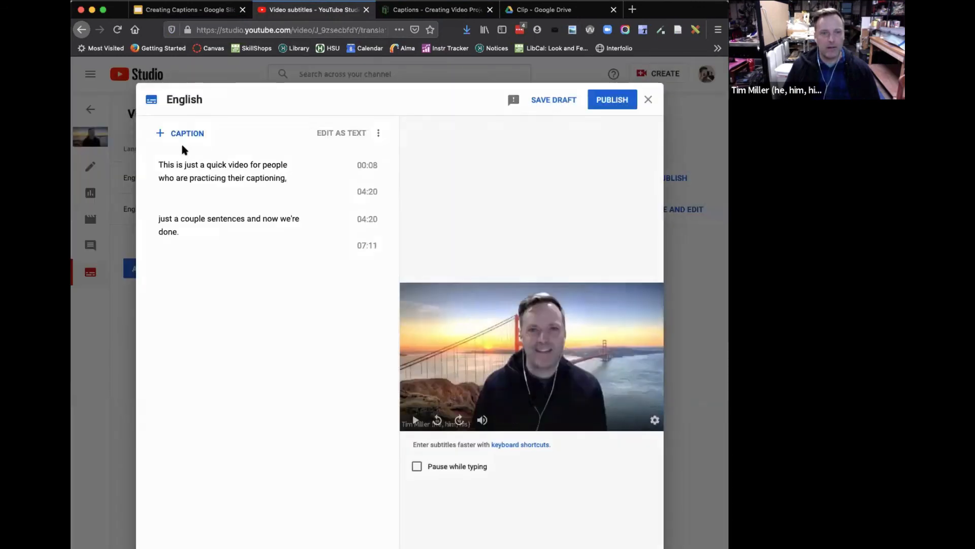
- Open the subtitles of the channel video "How to connect the Rift headset to the VR Station" and view the methods for adding English captions
{"action": "left_click", "coordinate": [92, 113]}
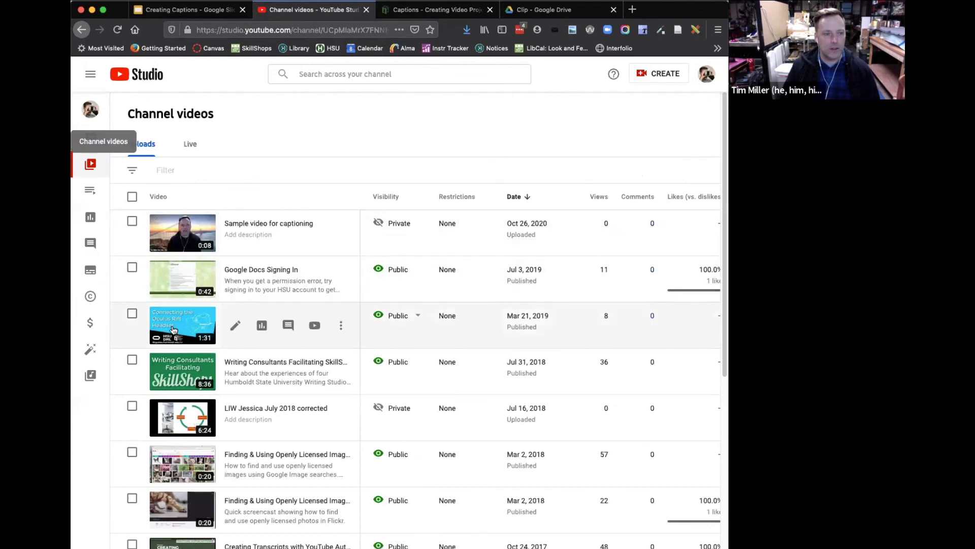
{"action": "left_click", "coordinate": [235, 325]}
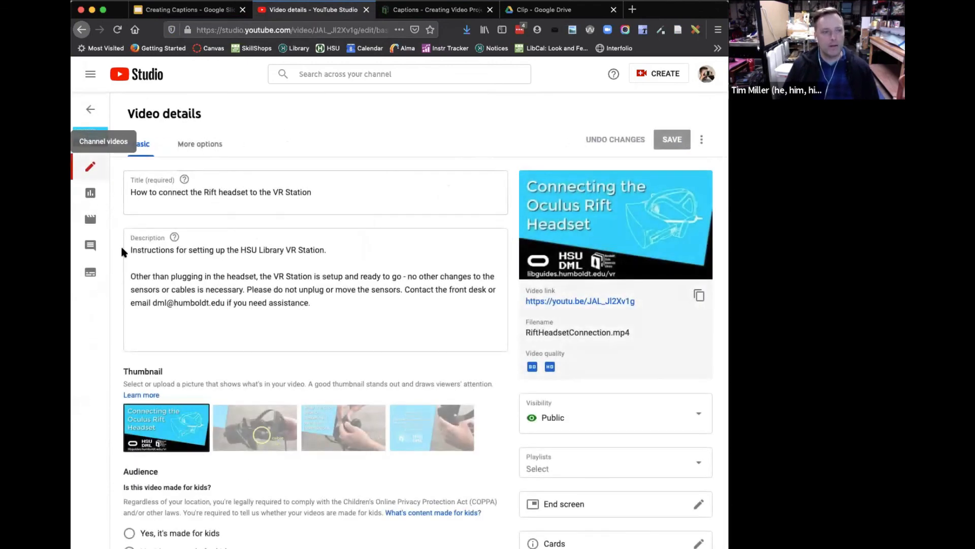
{"action": "left_click", "coordinate": [91, 272]}
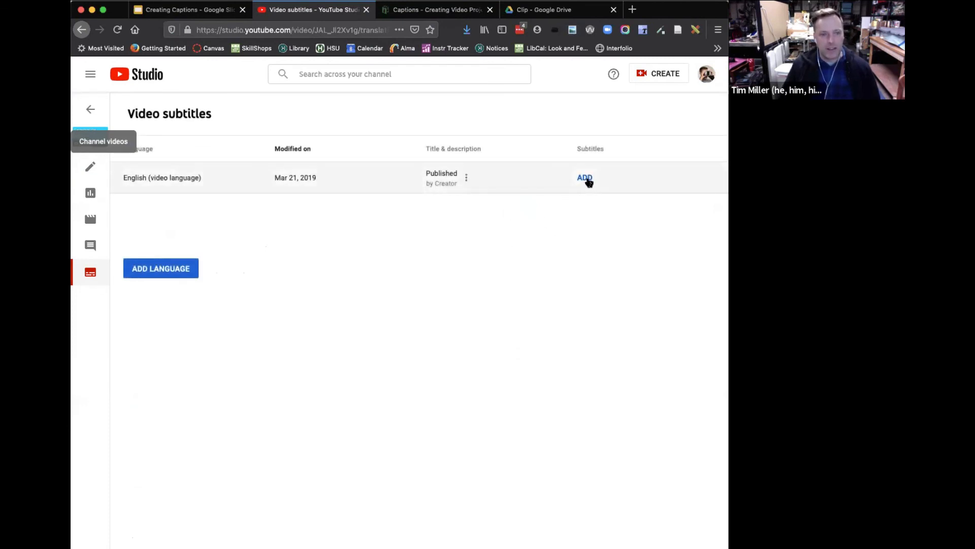
{"action": "left_click", "coordinate": [585, 177]}
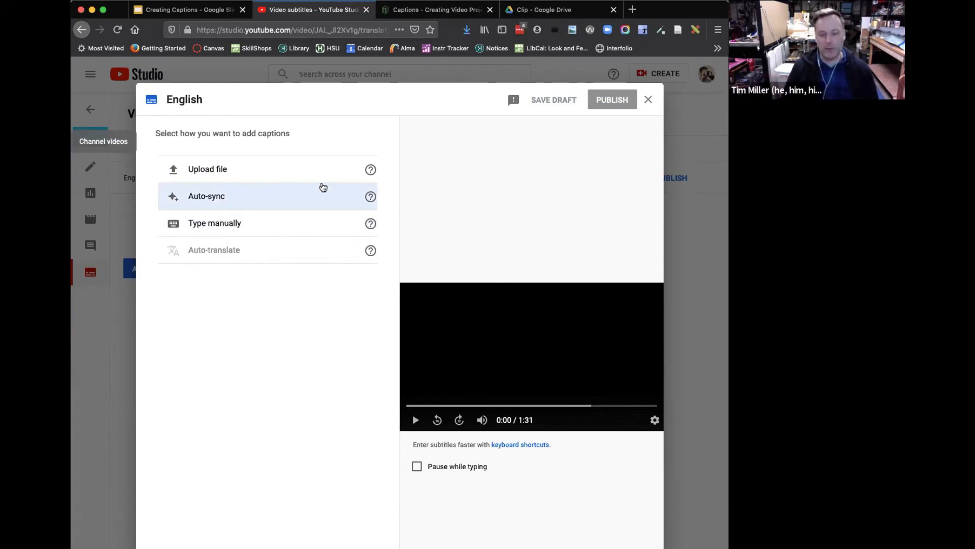
{"action": "left_click", "coordinate": [648, 101]}
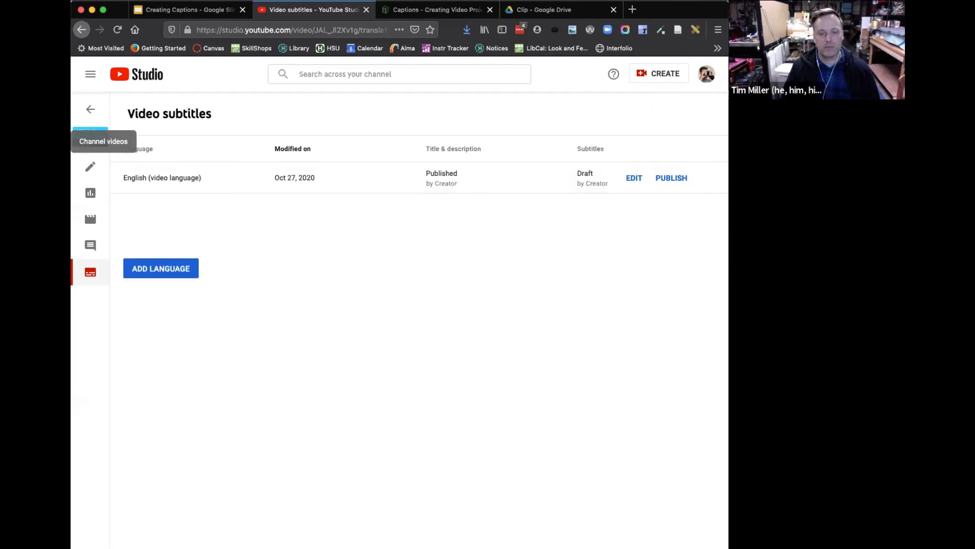